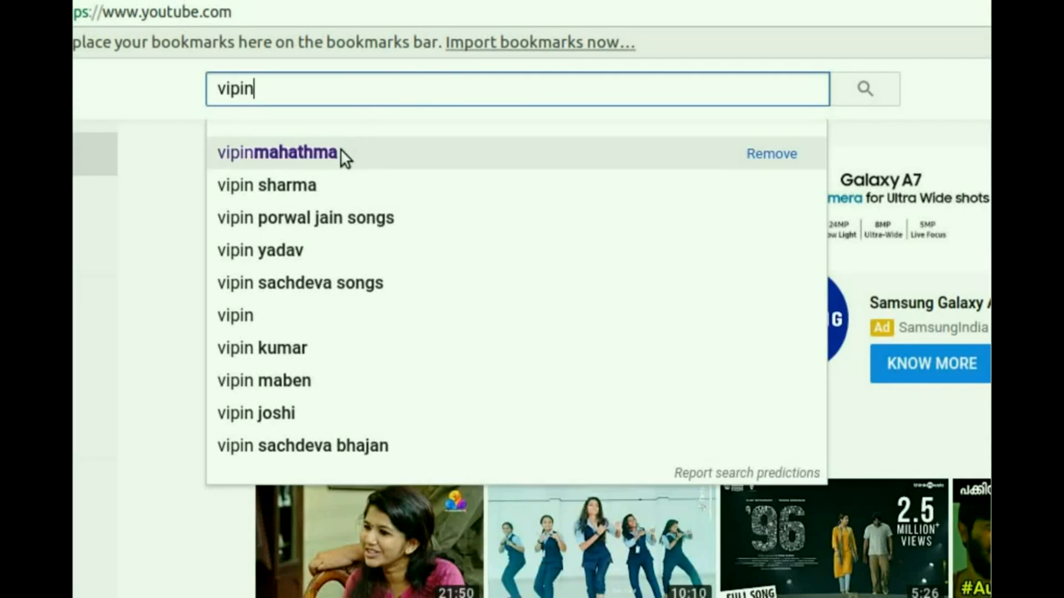
pyautogui.click(284, 319)
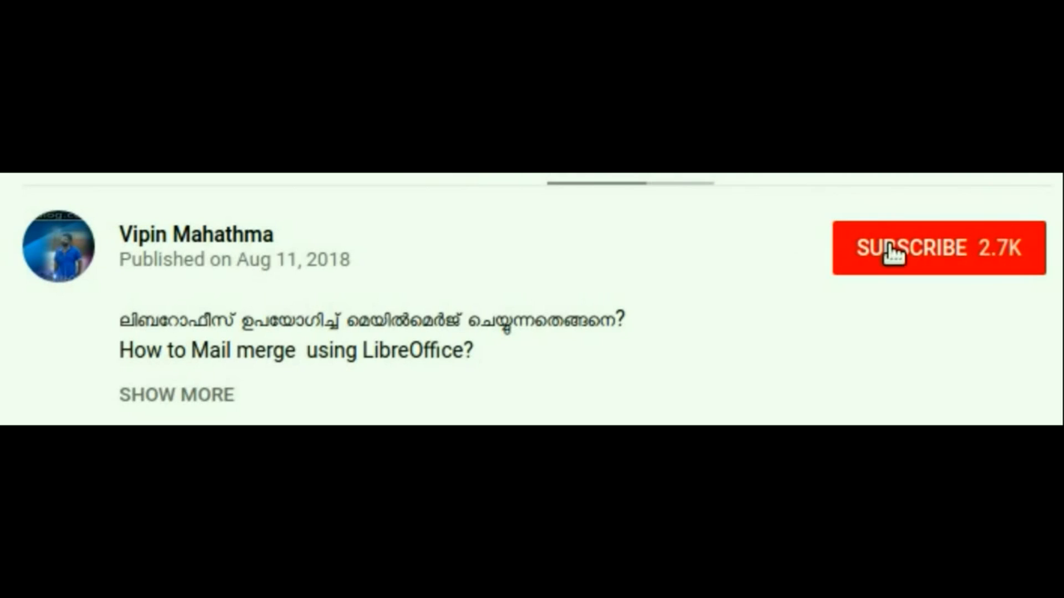
pyautogui.click(836, 274)
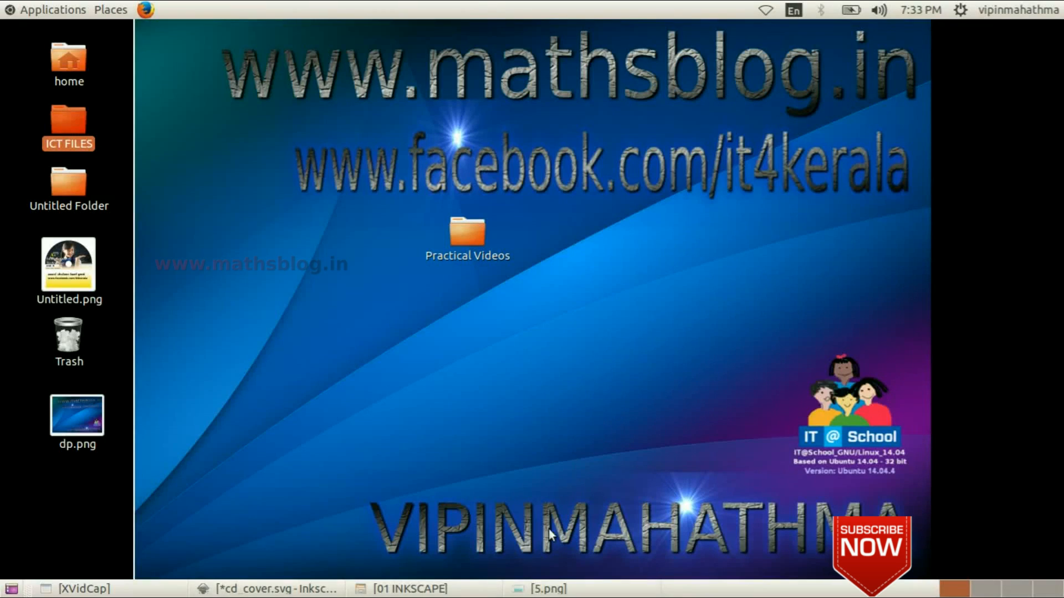
# Read the banner task instructions and the sample picture in 5.png
pyautogui.click(549, 590)
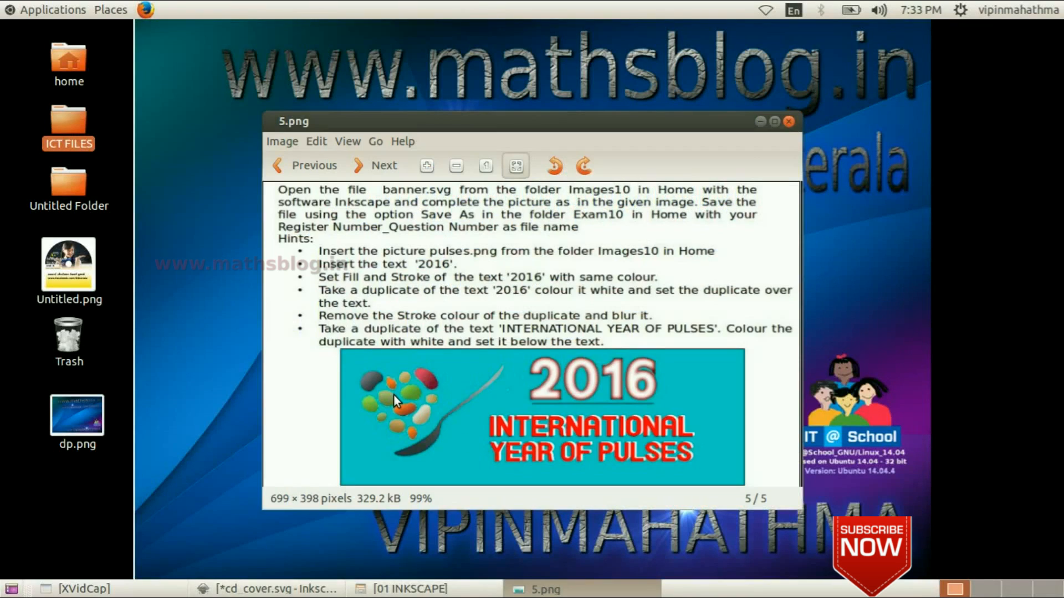
pyautogui.moveTo(531, 131); pyautogui.dragTo(521, 120)
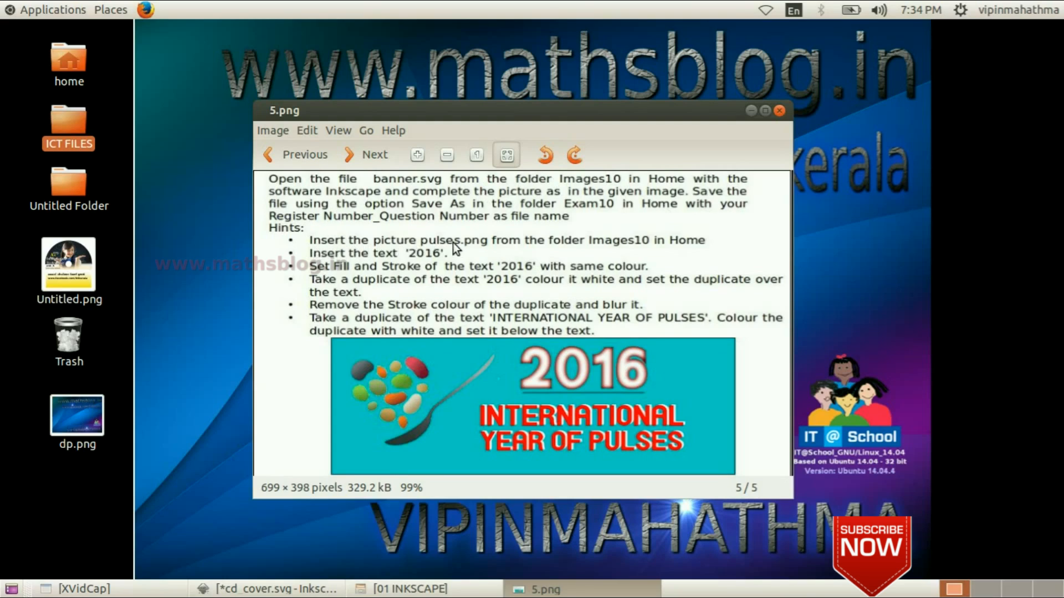
pyautogui.click(535, 589)
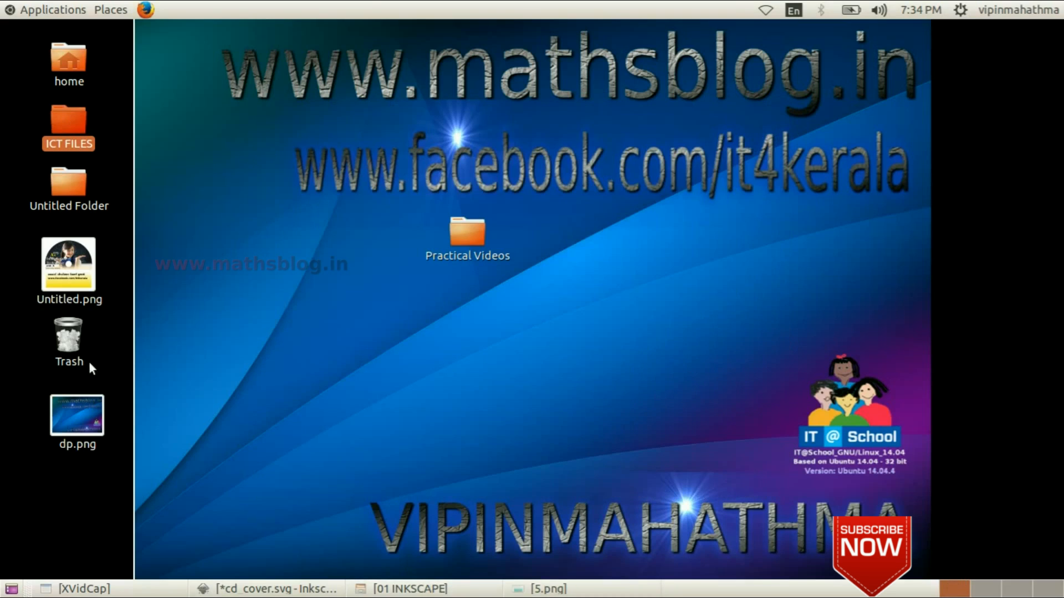
# Open banner.svg from the Images10 folder in Home with Inkscape and close the Fill and Stroke settings
pyautogui.doubleClick(62, 69)
pyautogui.doubleClick(400, 195)
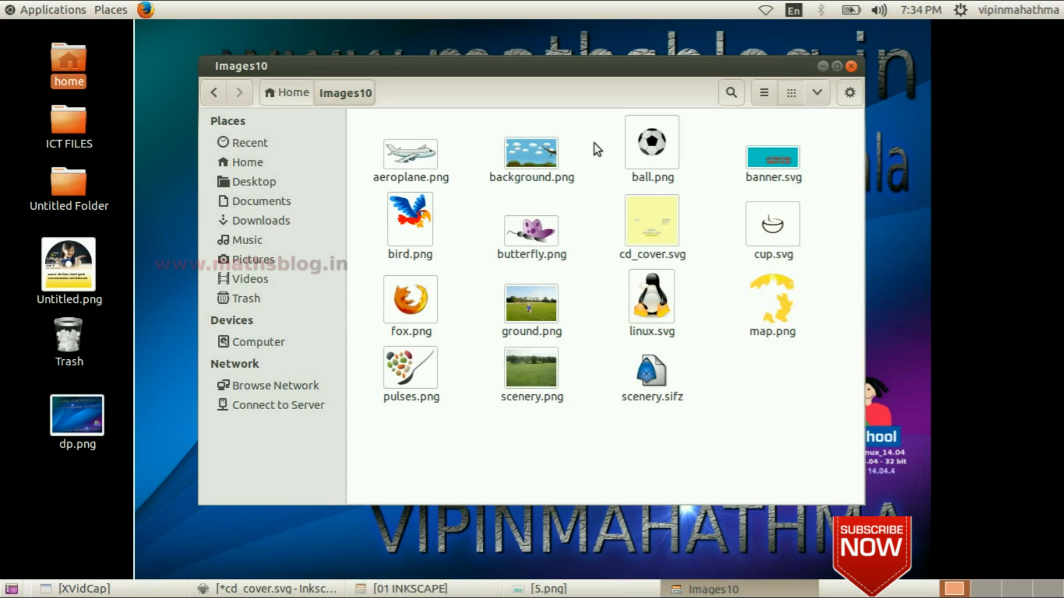
pyautogui.click(778, 158)
pyautogui.rightClick(778, 158)
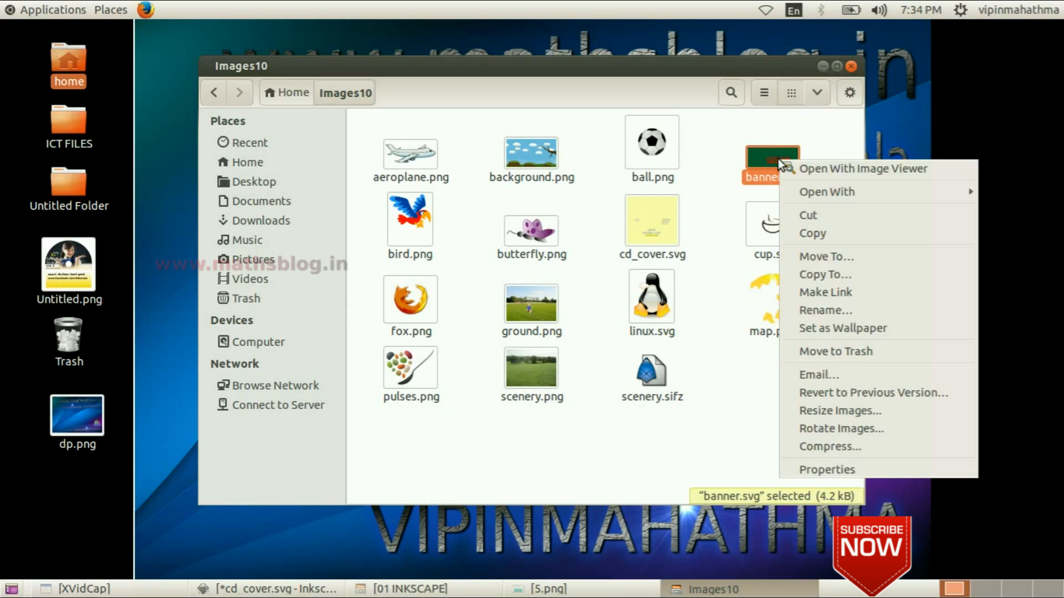
pyautogui.moveTo(816, 193)
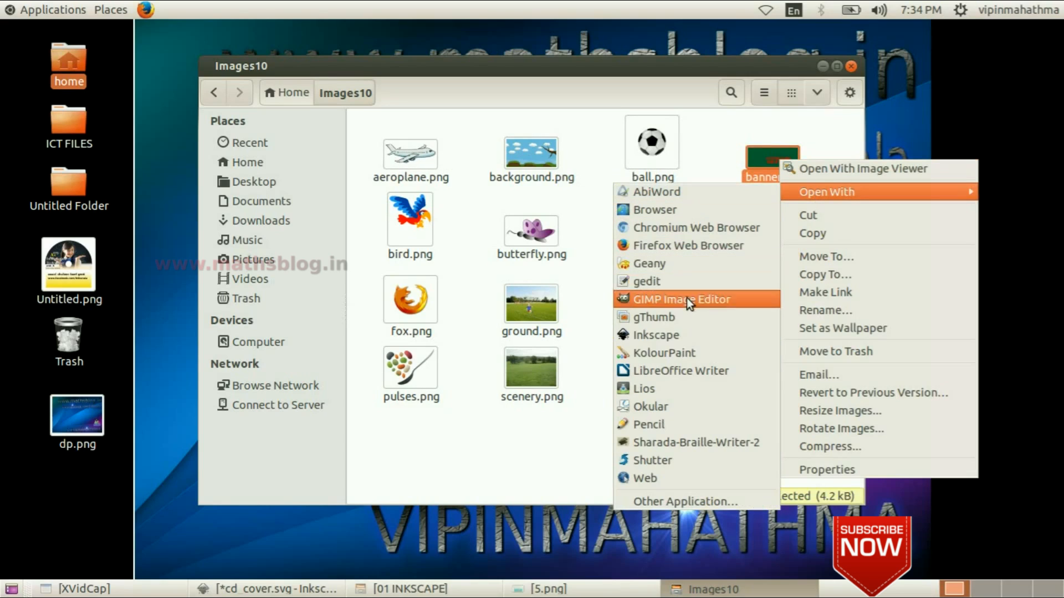
pyautogui.click(682, 336)
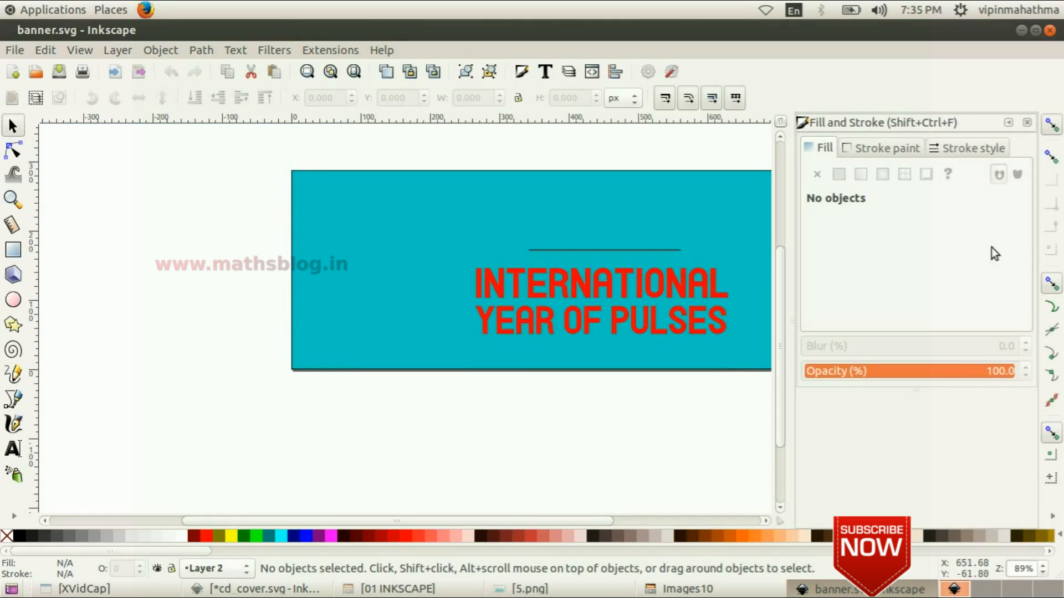
pyautogui.click(1027, 123)
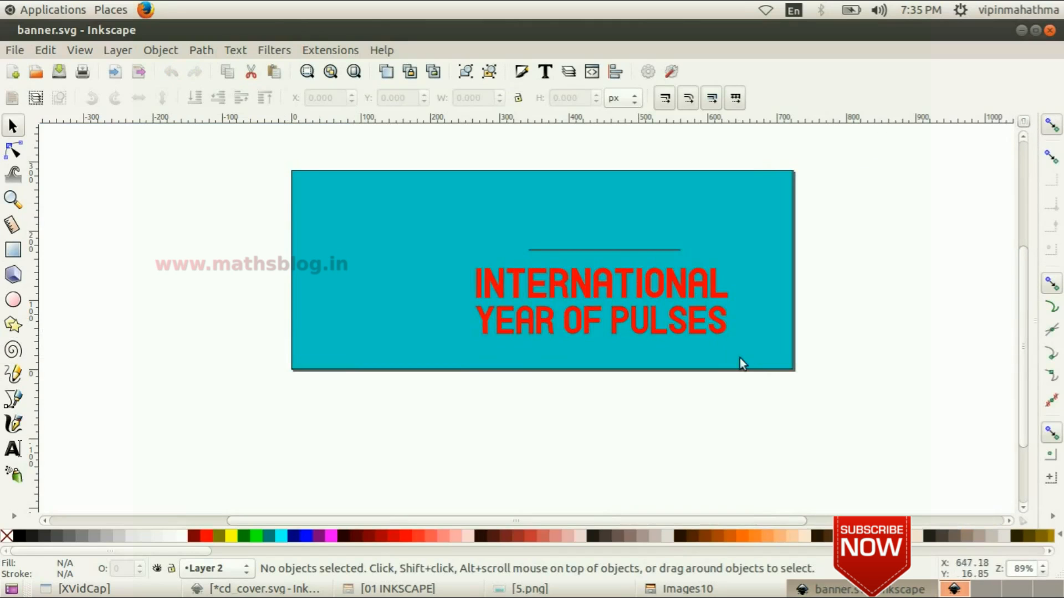
# Check the task sheet and import pulses.png from Images10 as an embedded image with DPI from file
pyautogui.click(515, 592)
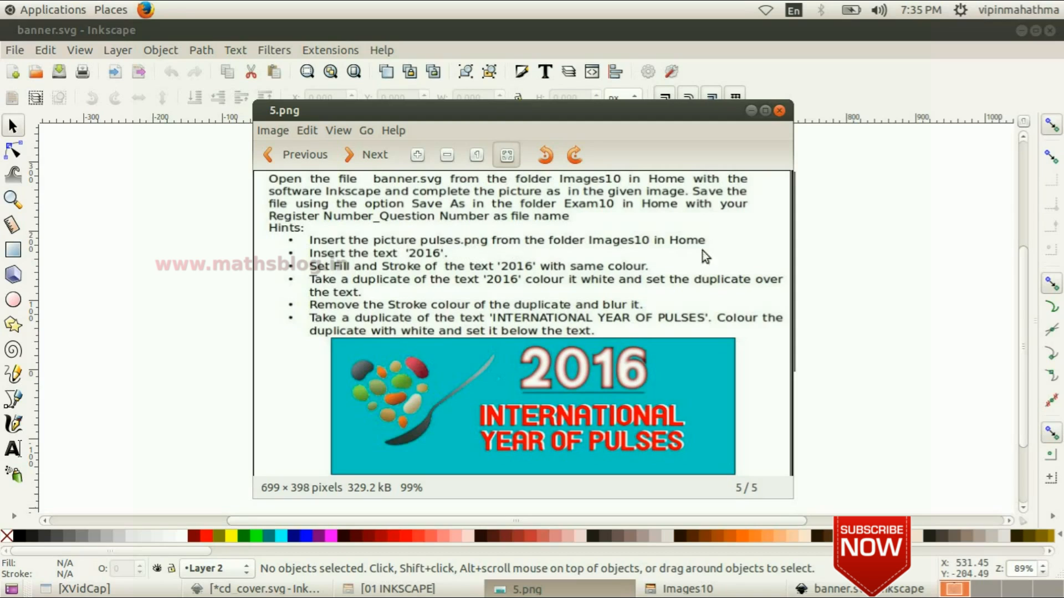
pyautogui.click(751, 111)
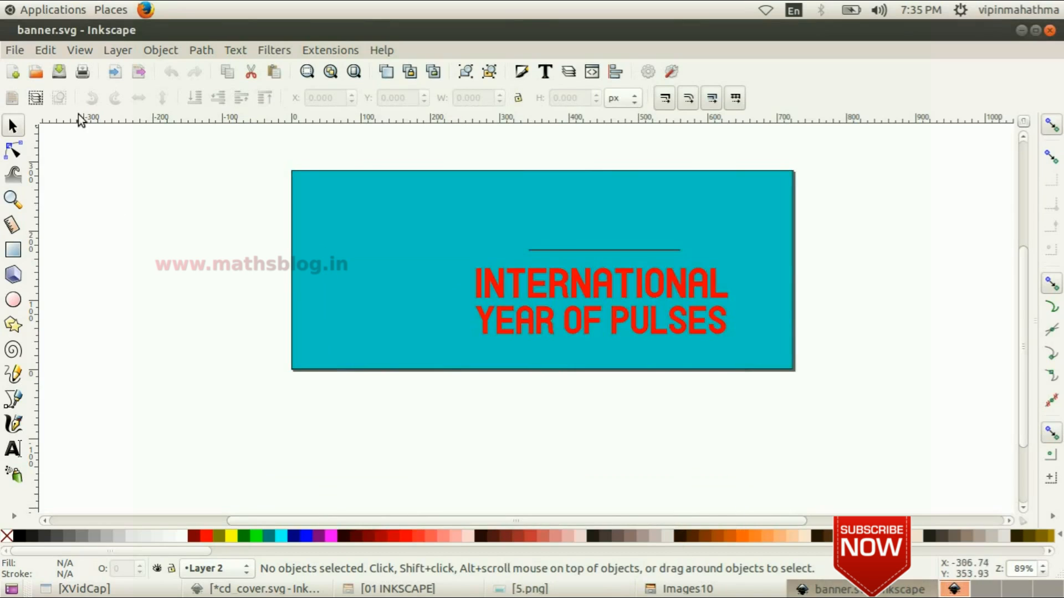
pyautogui.click(16, 51)
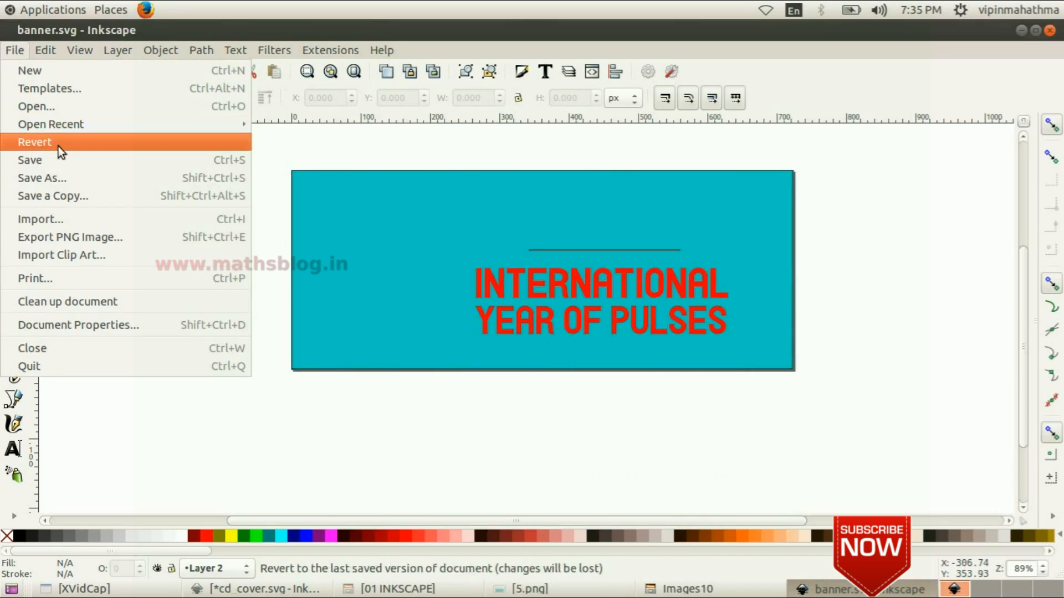
pyautogui.click(72, 220)
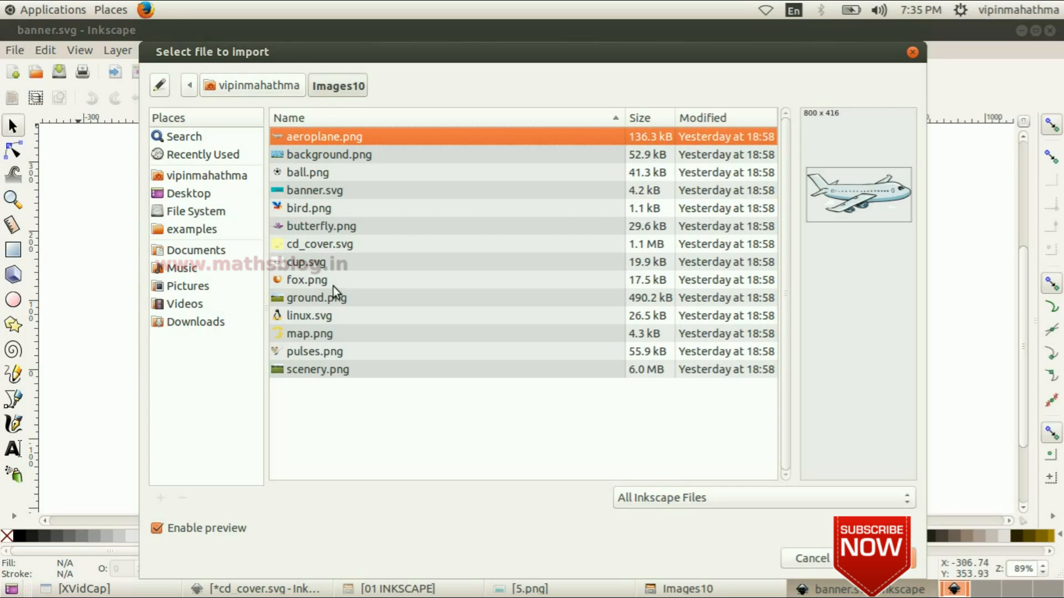
pyautogui.click(327, 352)
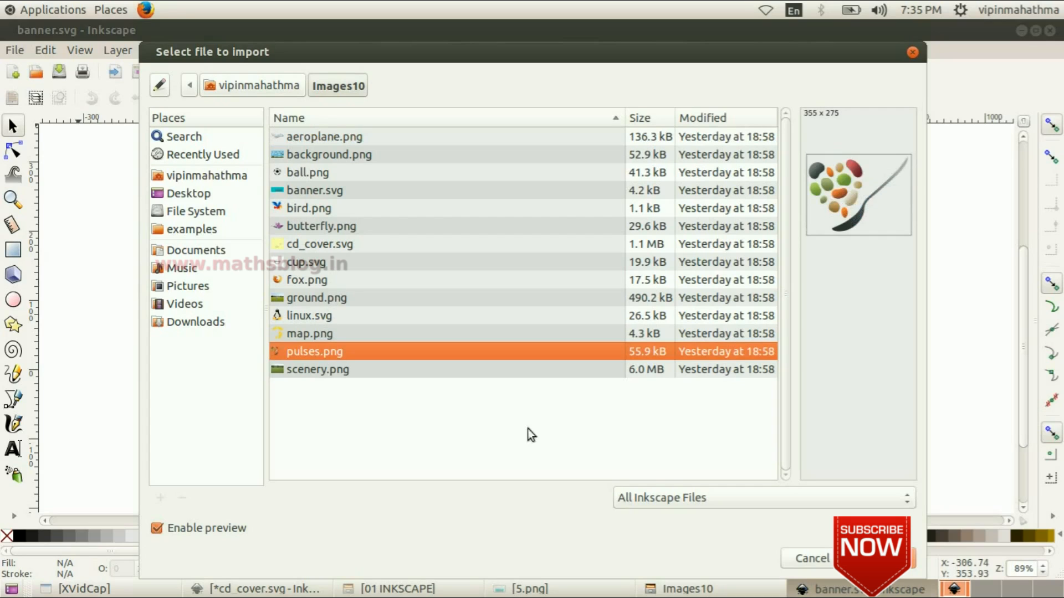
pyautogui.click(882, 558)
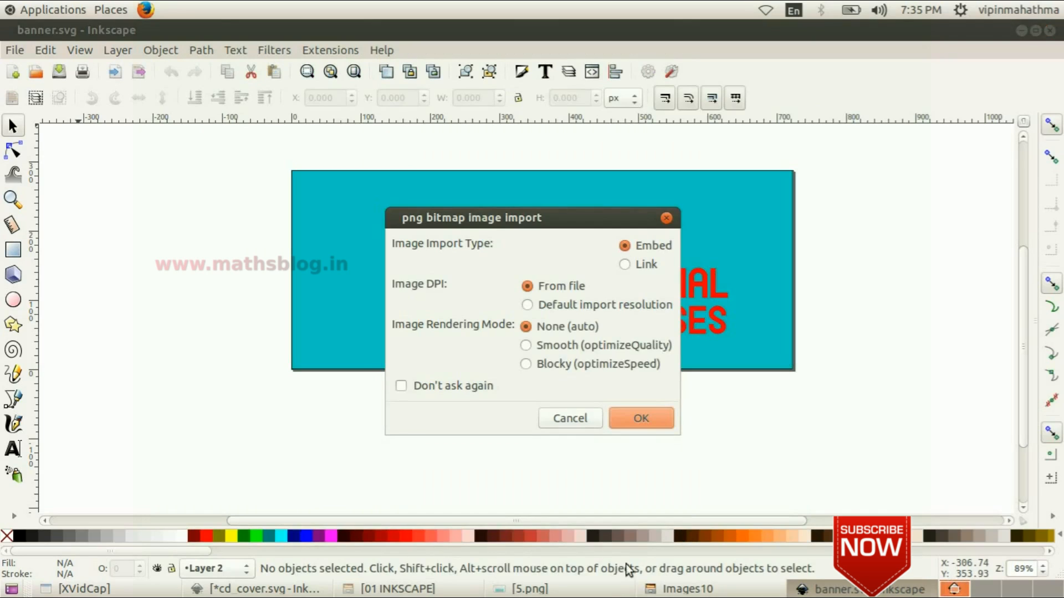
pyautogui.click(642, 419)
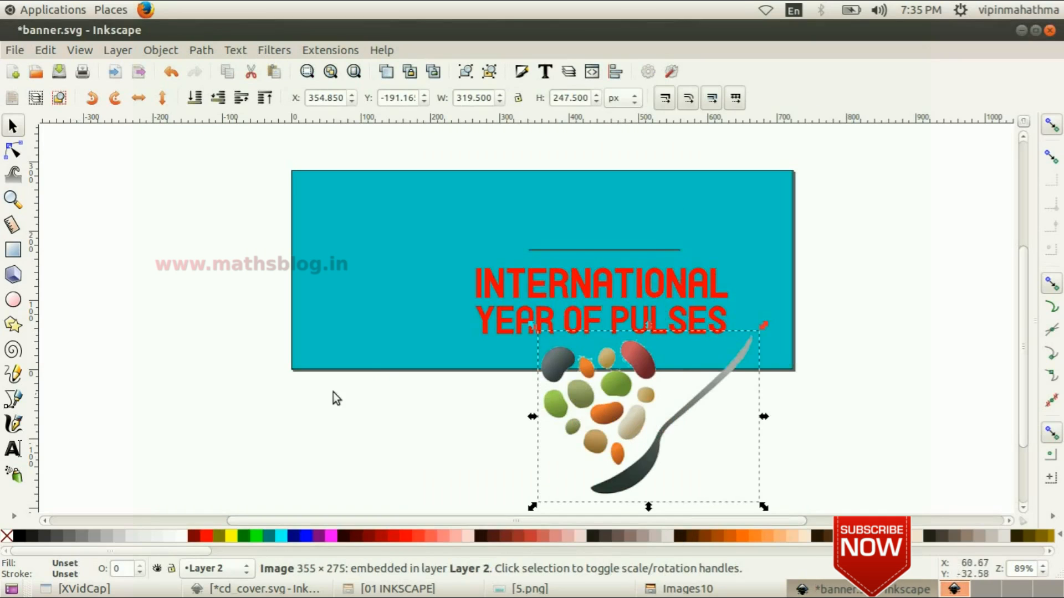
# Move the pulses image onto the left half of the turquoise banner, at about X 11, Y 10 px
pyautogui.moveTo(531, 426); pyautogui.dragTo(468, 358)
pyautogui.click(610, 411)
pyautogui.moveTo(610, 411); pyautogui.dragTo(367, 268)
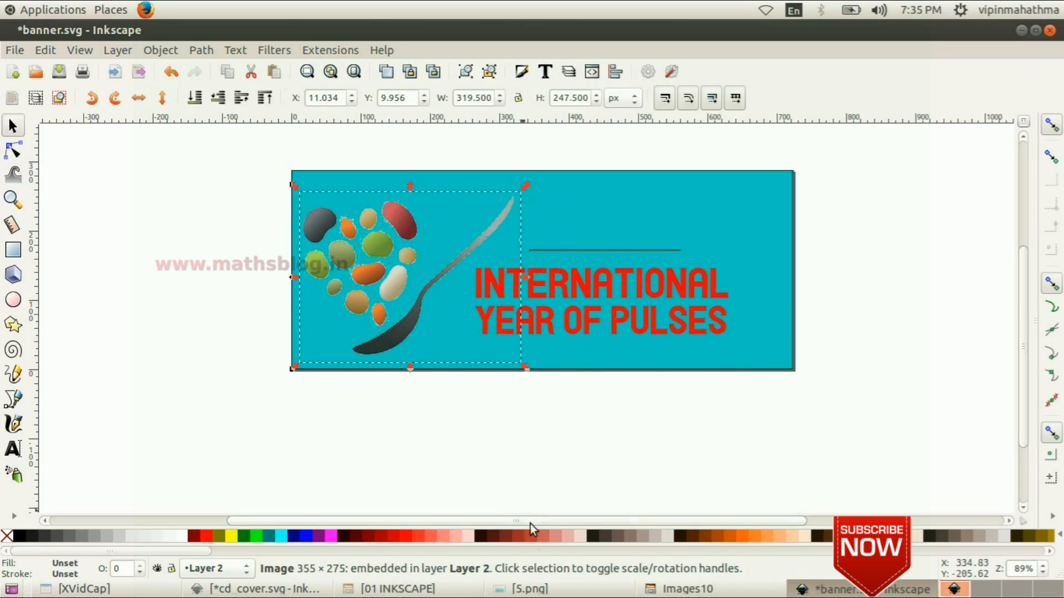
# Compare with the sample picture, shrink the pulses image to about 262 by 212 px and reposition it left of the red title
pyautogui.click(526, 589)
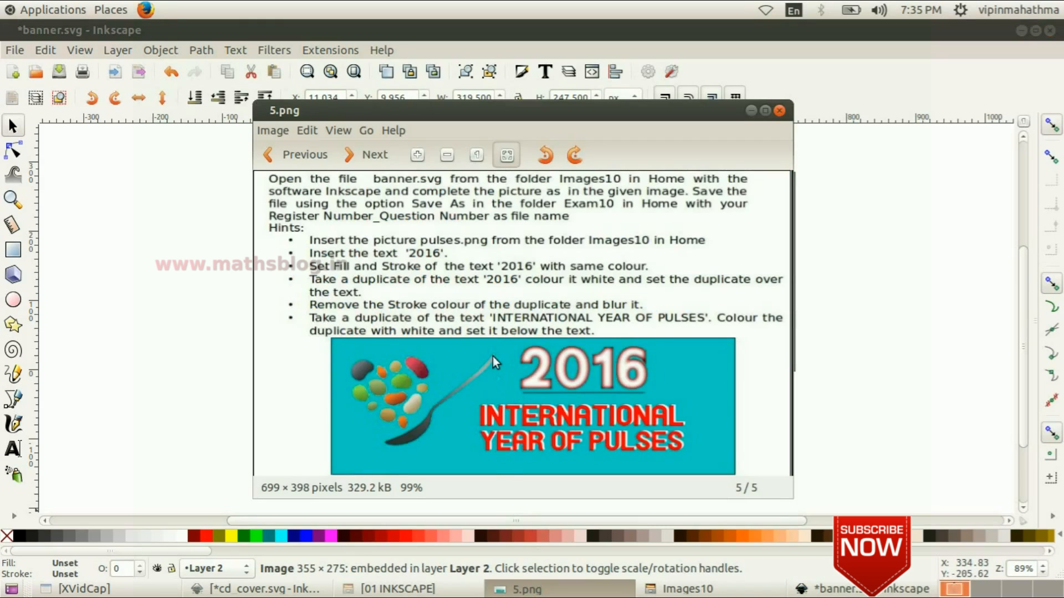
pyautogui.click(850, 592)
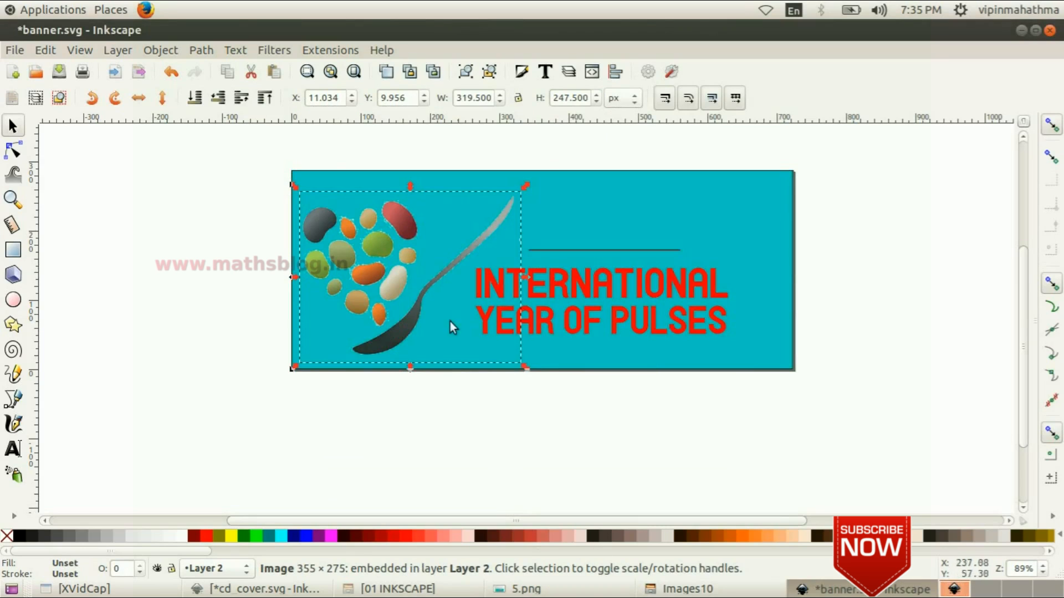
pyautogui.moveTo(525, 187); pyautogui.dragTo(483, 214)
pyautogui.moveTo(376, 288); pyautogui.dragTo(382, 265)
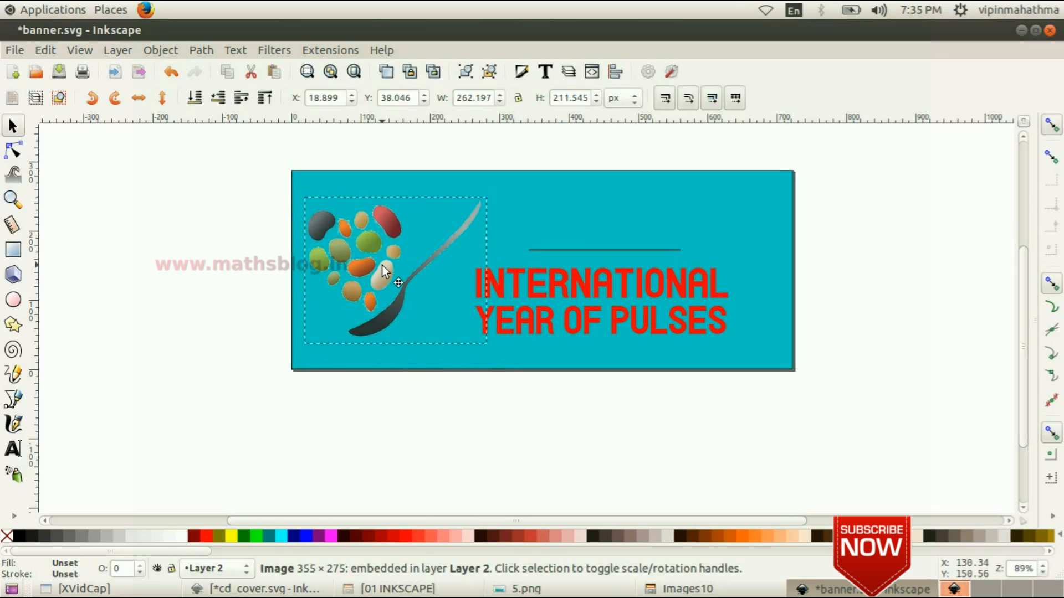
pyautogui.click(555, 148)
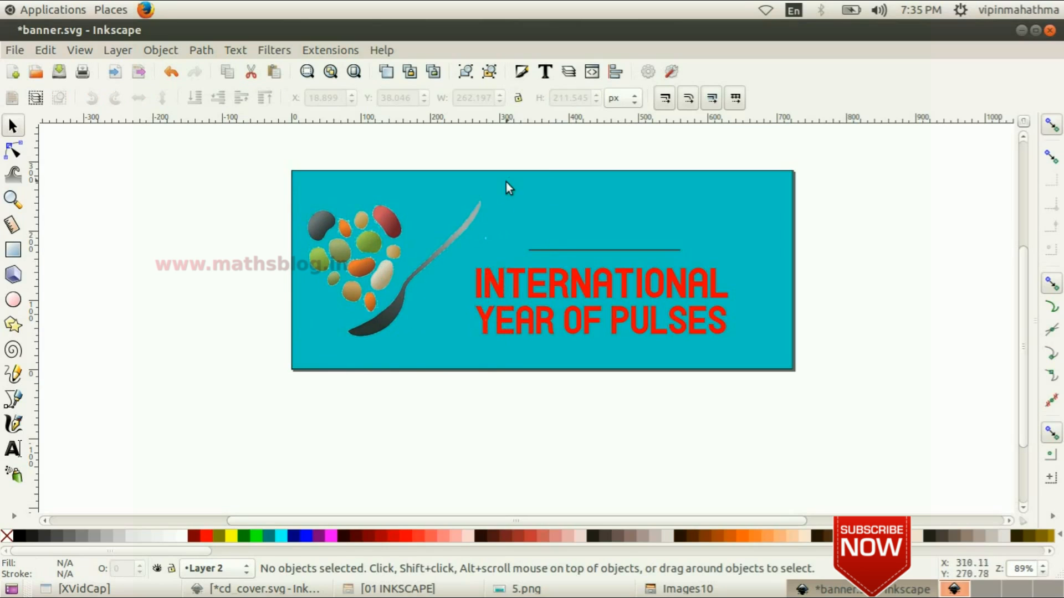
# Add the text "2016" above the banner's horizontal line and enlarge it to about 216 by 64 px
pyautogui.click(546, 588)
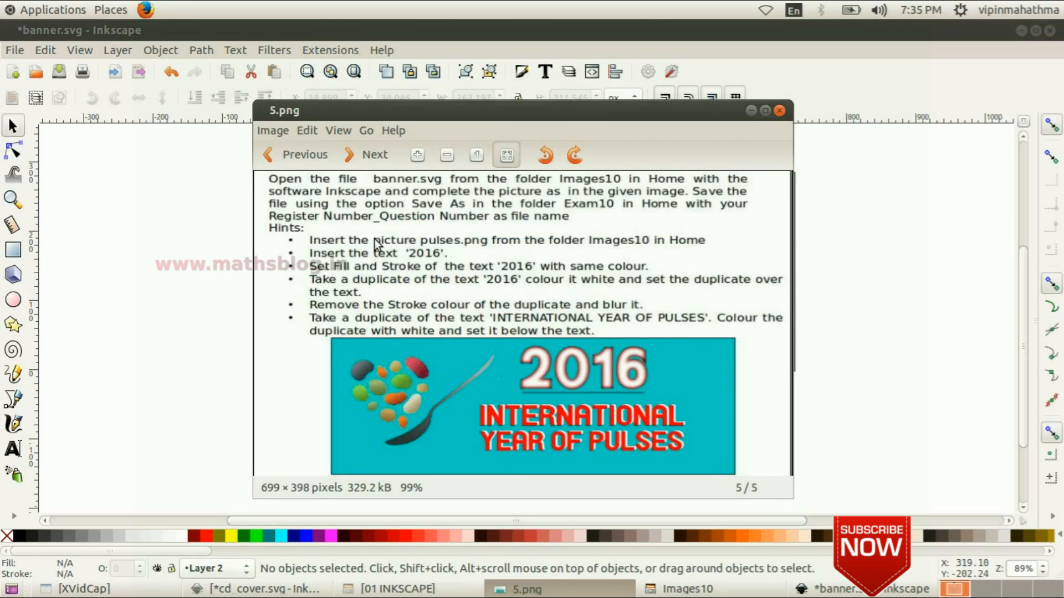
pyautogui.click(737, 26)
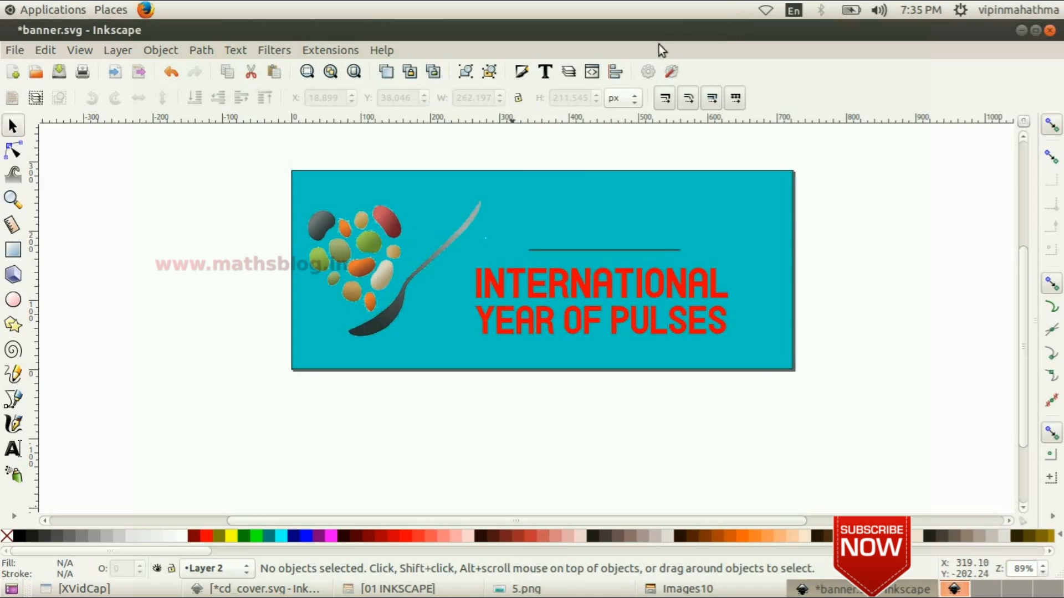
pyautogui.click(14, 449)
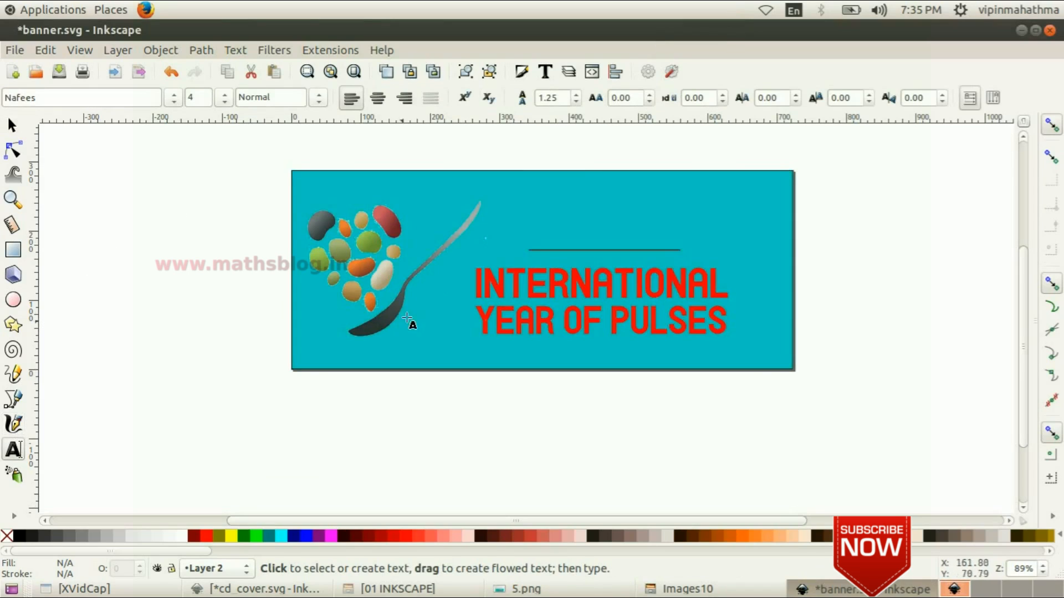
pyautogui.click(525, 203)
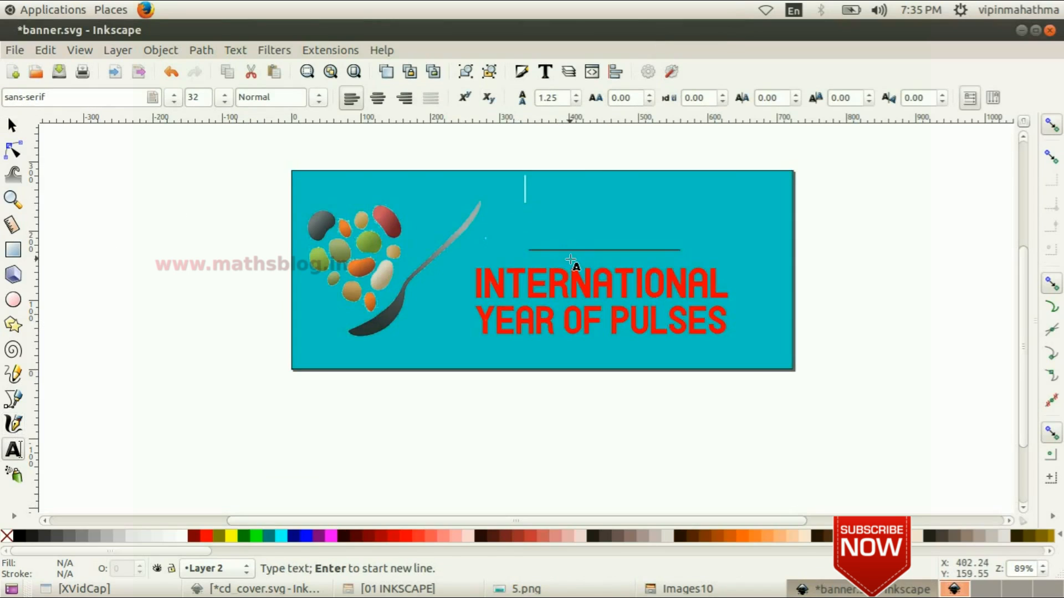
pyautogui.write('2016')
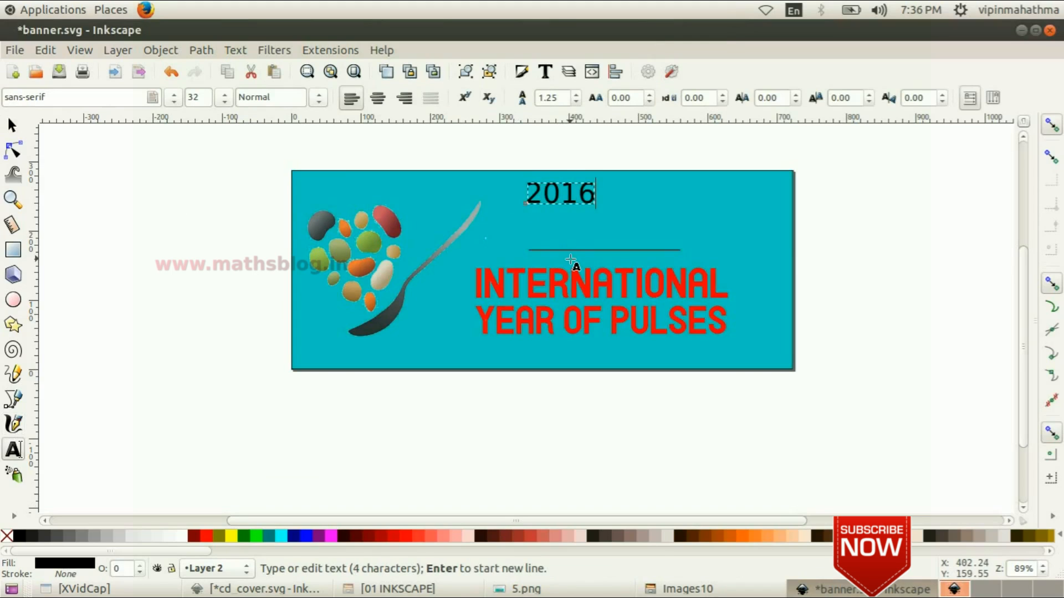
pyautogui.click(12, 126)
pyautogui.moveTo(600, 211); pyautogui.dragTo(683, 238)
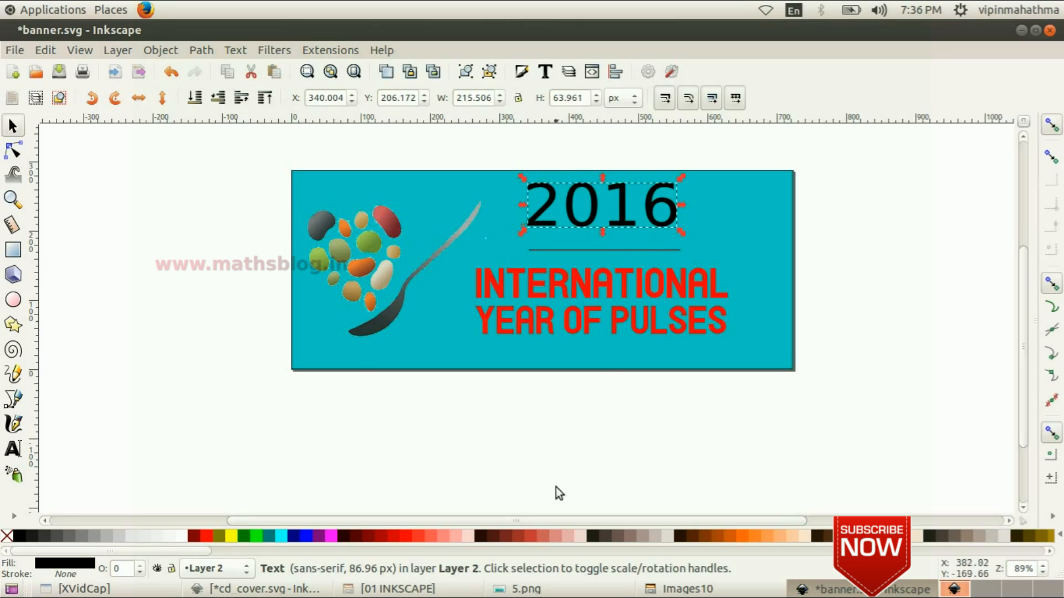
# Move the "2016" text down to just above the horizontal line and fill it with dark red
pyautogui.click(558, 591)
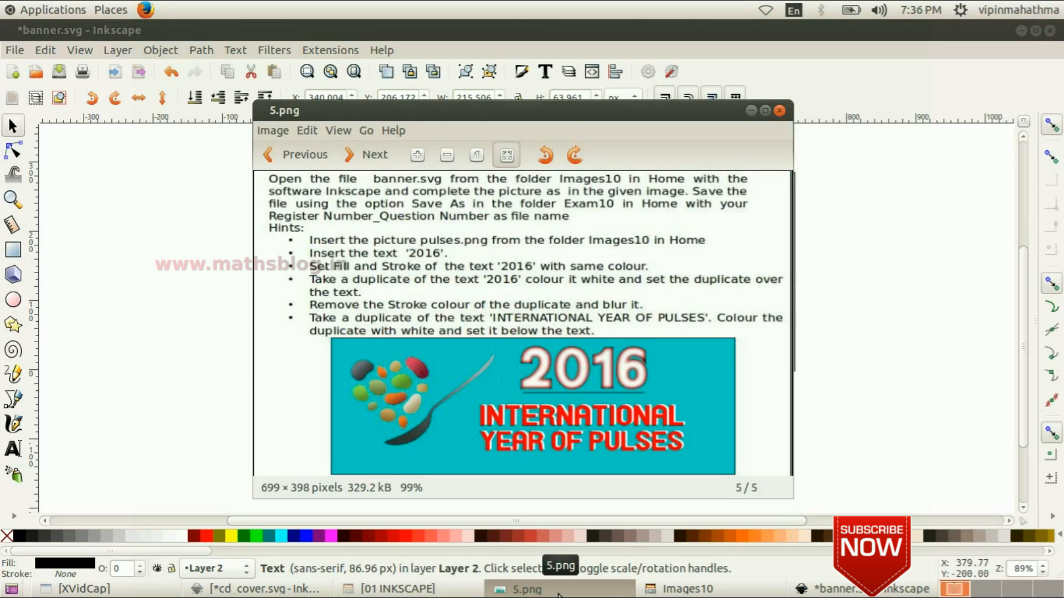
pyautogui.click(809, 593)
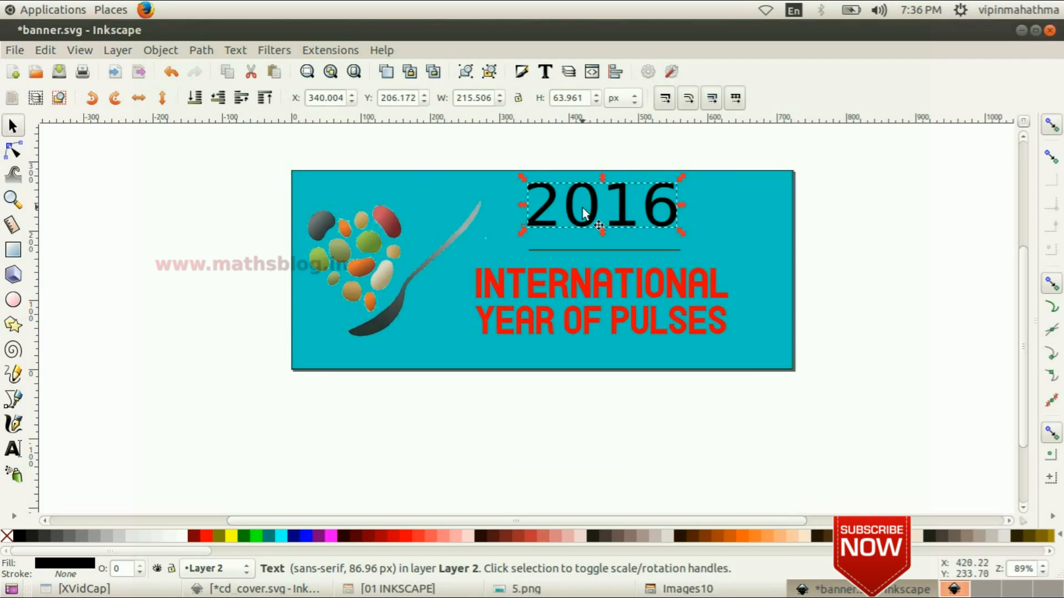
pyautogui.moveTo(596, 217); pyautogui.dragTo(600, 219)
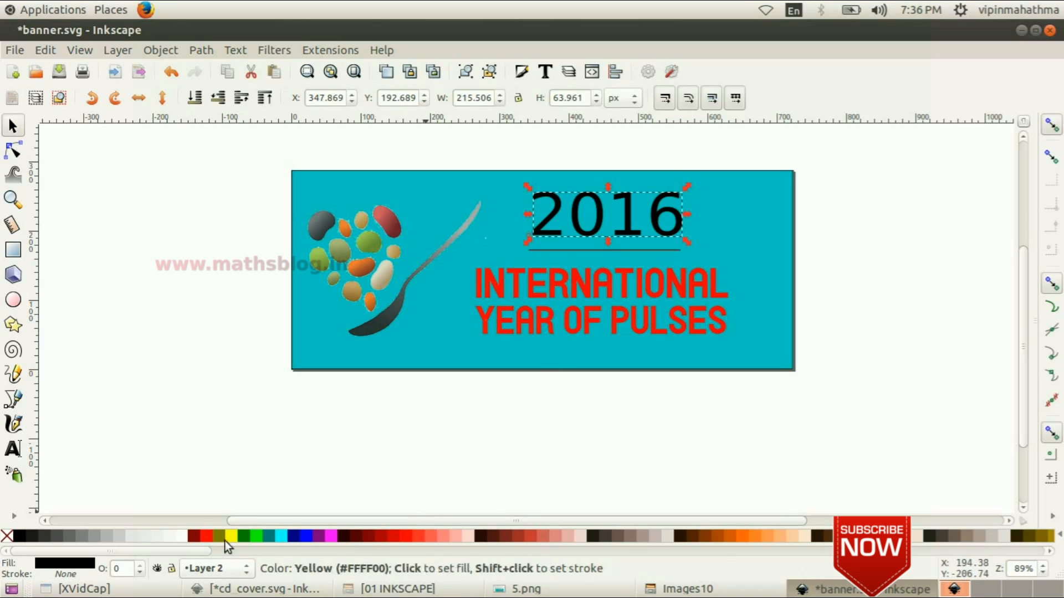
pyautogui.click(194, 537)
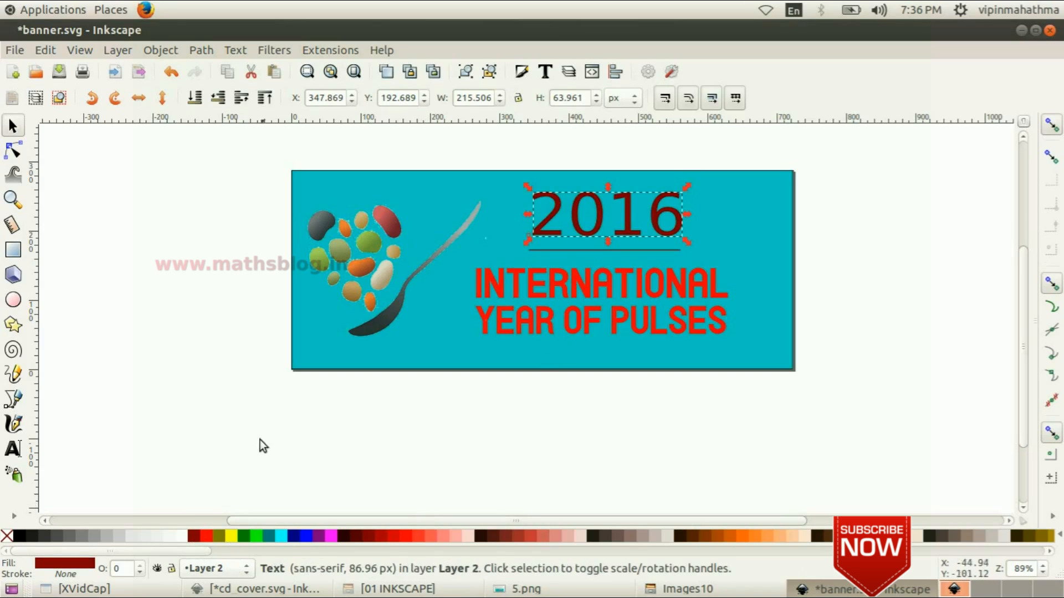
# Give the "2016" text a flat-colour stroke in the same dark red as its fill
pyautogui.click(159, 51)
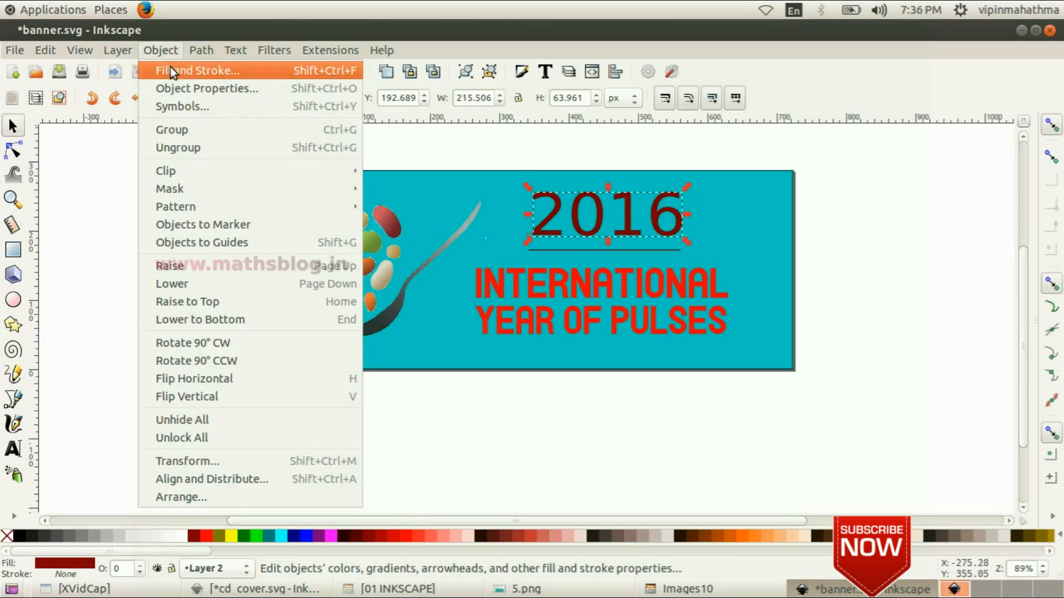
pyautogui.click(170, 67)
pyautogui.click(891, 148)
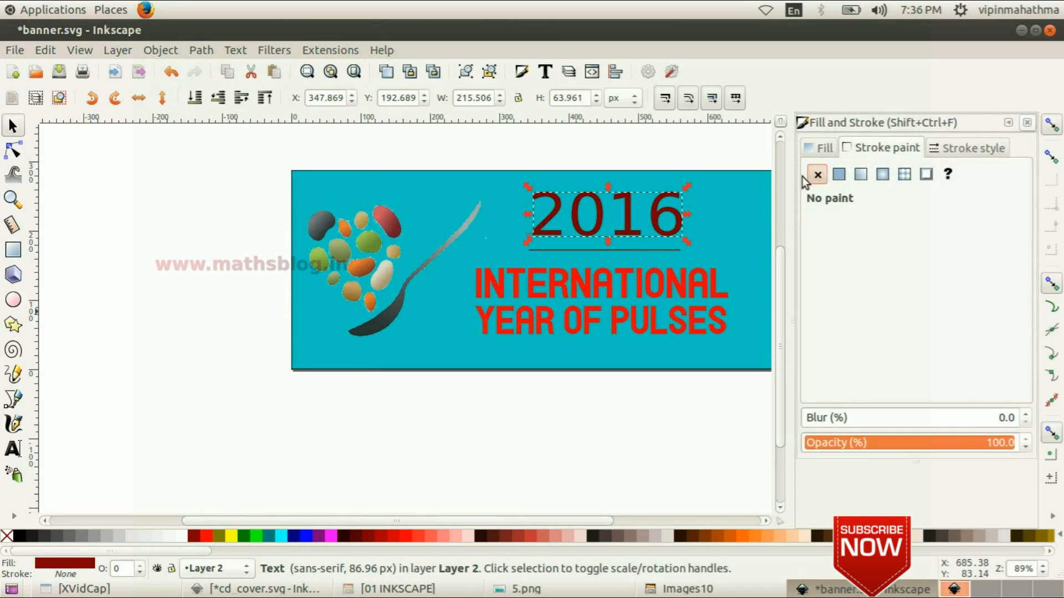
pyautogui.click(840, 174)
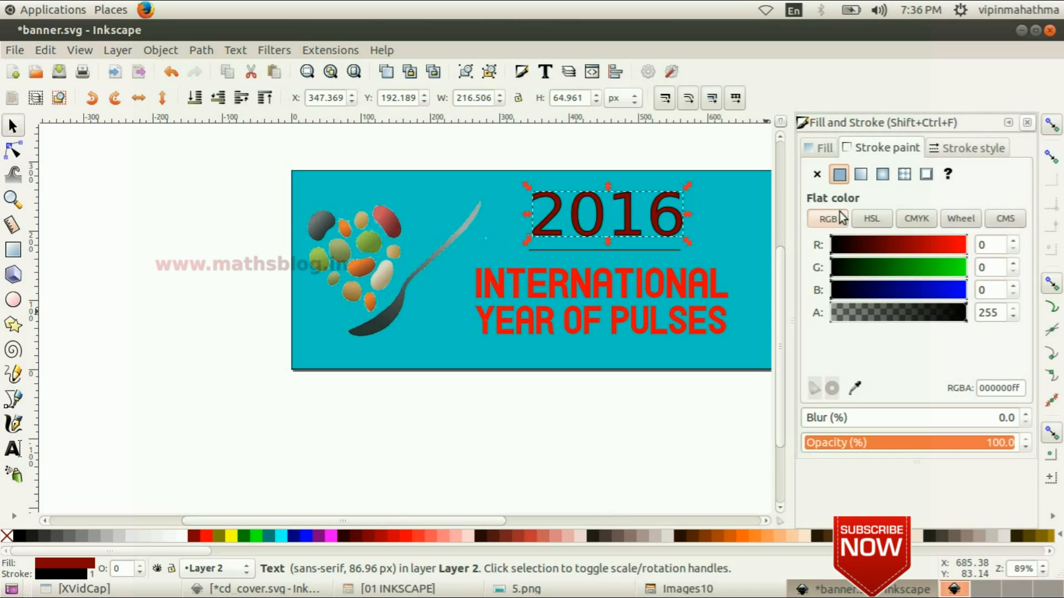
pyautogui.click(826, 147)
pyautogui.moveTo(856, 241)
pyautogui.mouseDown()
pyautogui.moveTo(840, 245)
pyautogui.moveTo(906, 246)
pyautogui.mouseUp()
pyautogui.click(871, 147)
# Set the stroke width of the "2016" text to 5 px
pyautogui.click(946, 147)
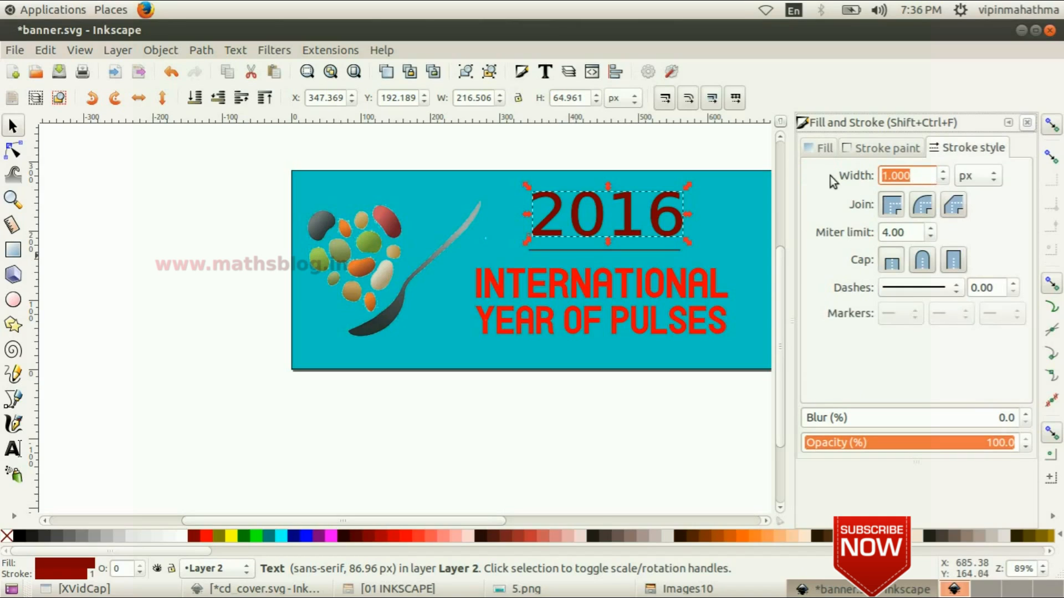
pyautogui.write('5')
pyautogui.press('Return')
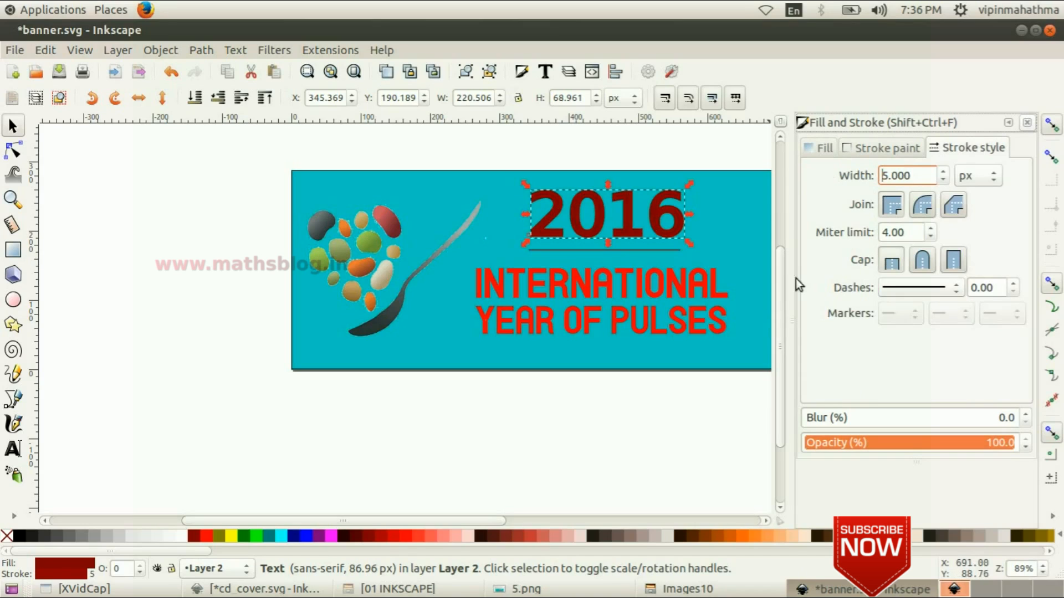
pyautogui.click(1027, 122)
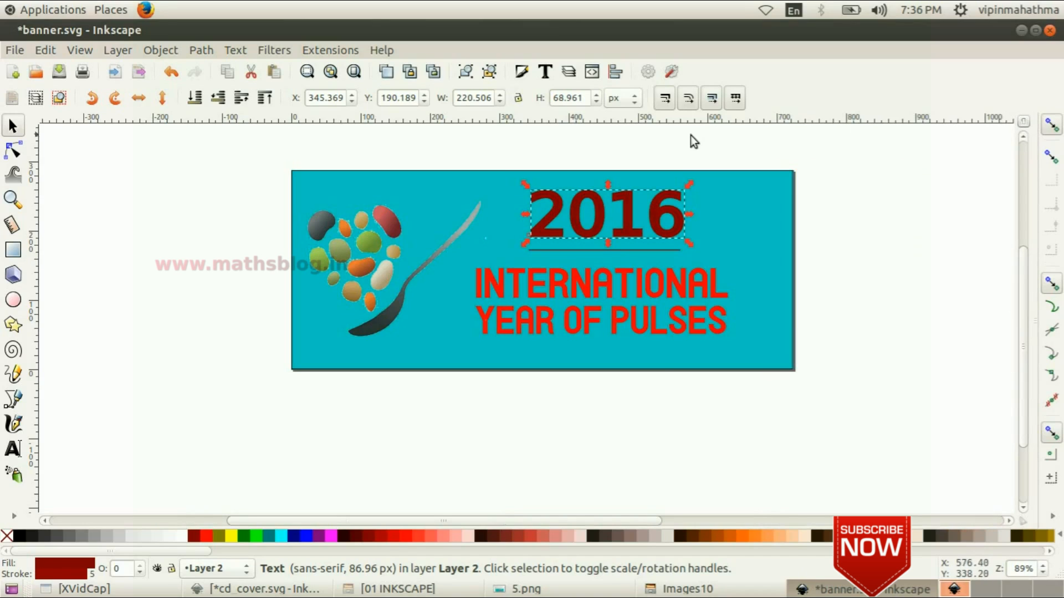
# Check the instructions in 5.png, duplicate the "2016" text and fill the duplicate with white
pyautogui.click(524, 589)
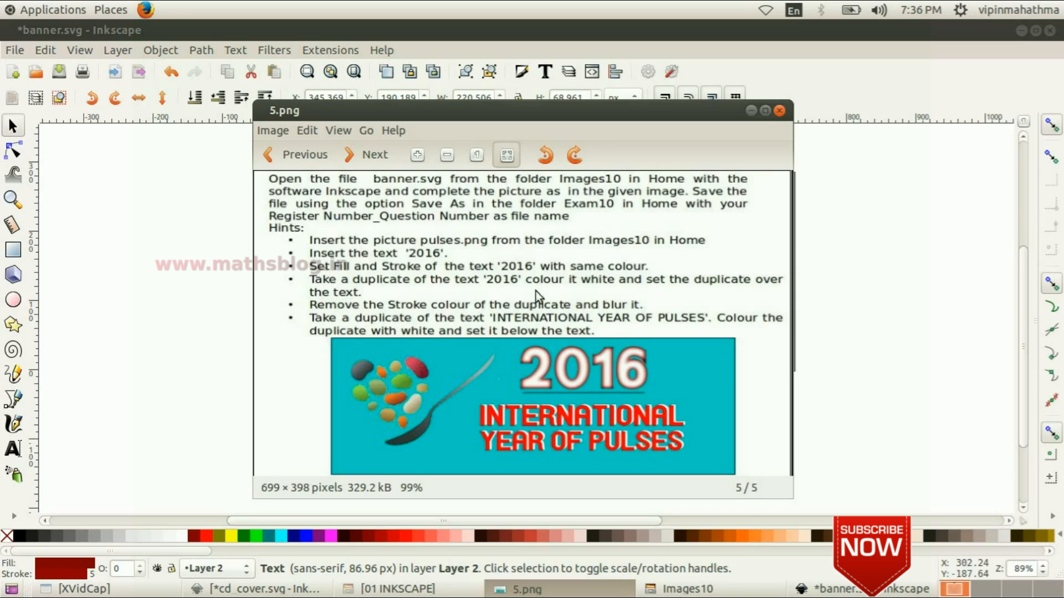
pyautogui.click(393, 32)
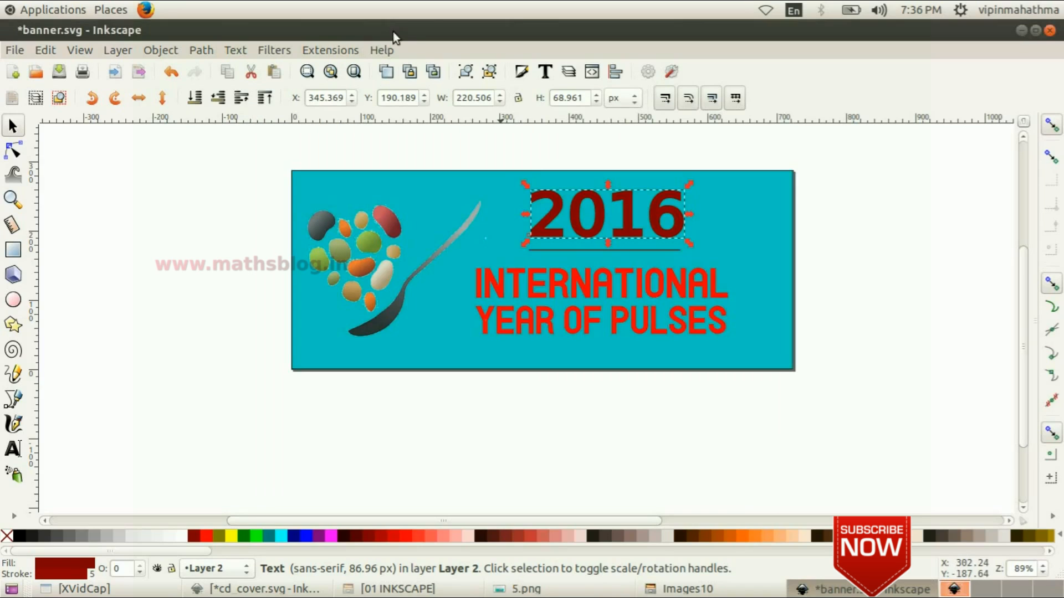
pyautogui.click(55, 52)
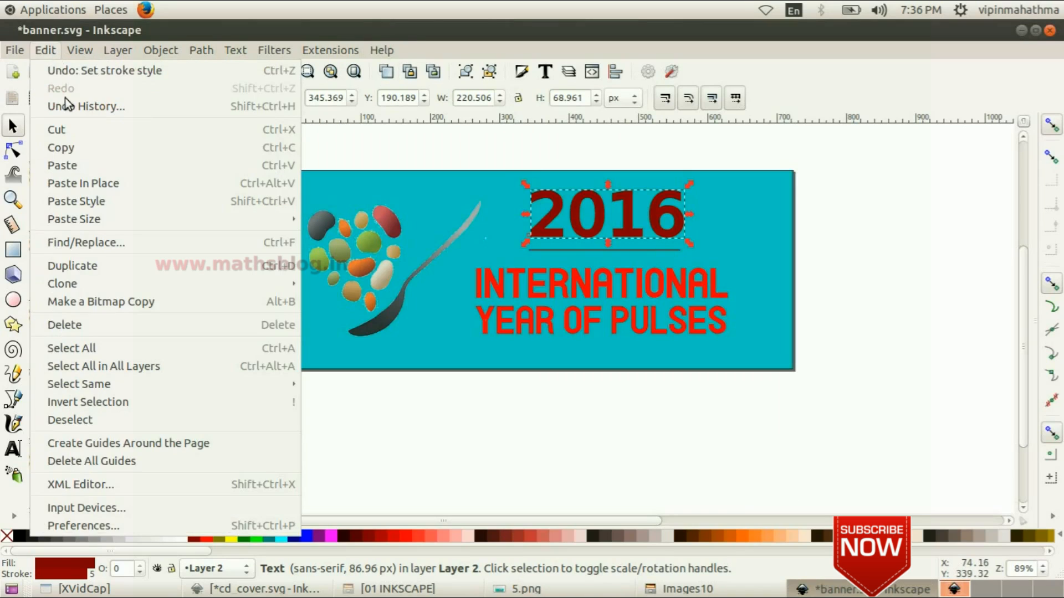
pyautogui.click(130, 268)
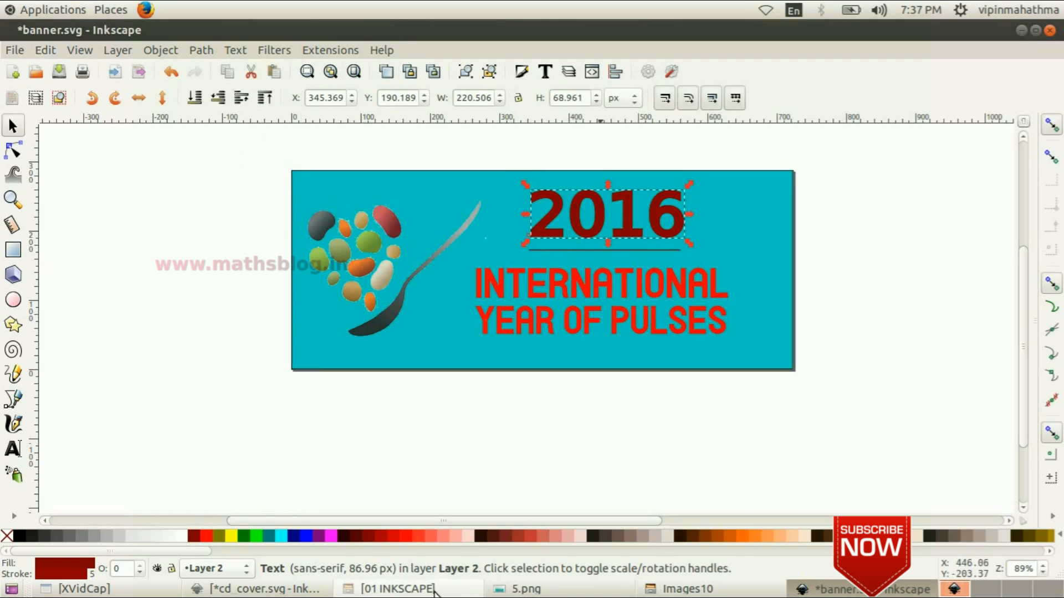
pyautogui.click(518, 589)
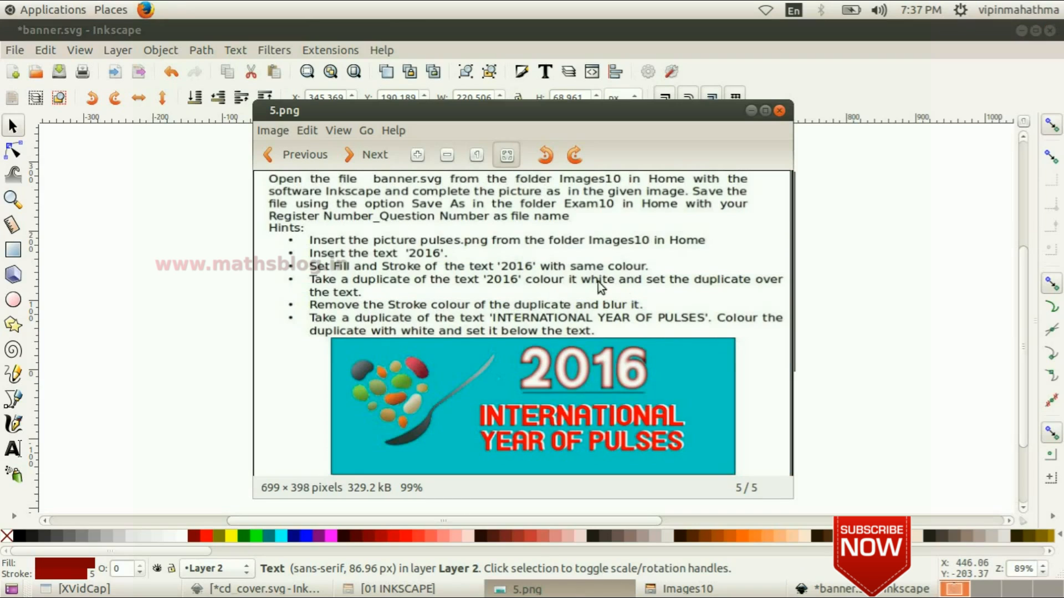
pyautogui.click(434, 52)
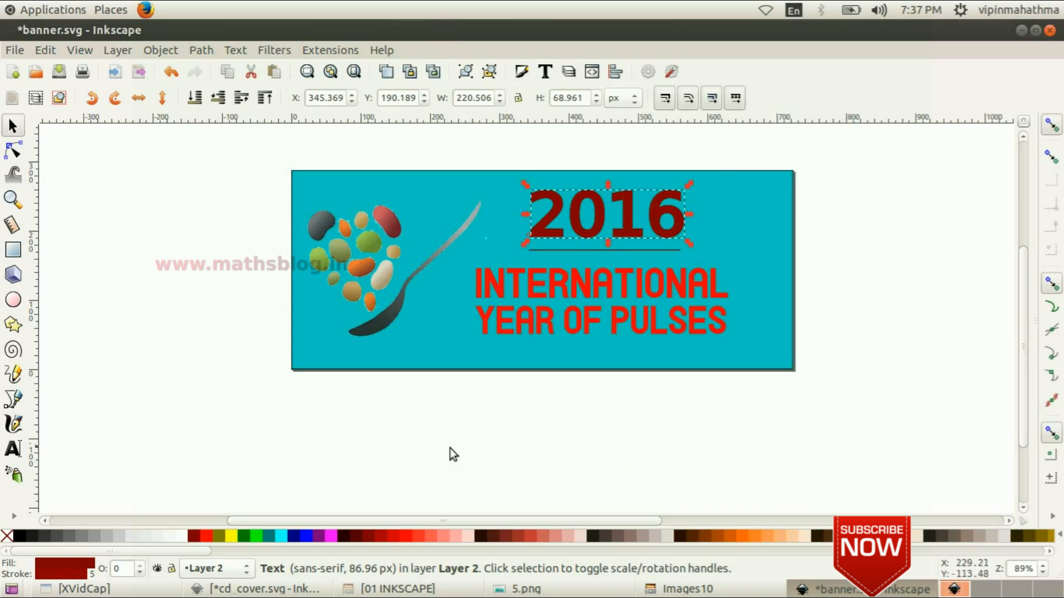
pyautogui.click(181, 537)
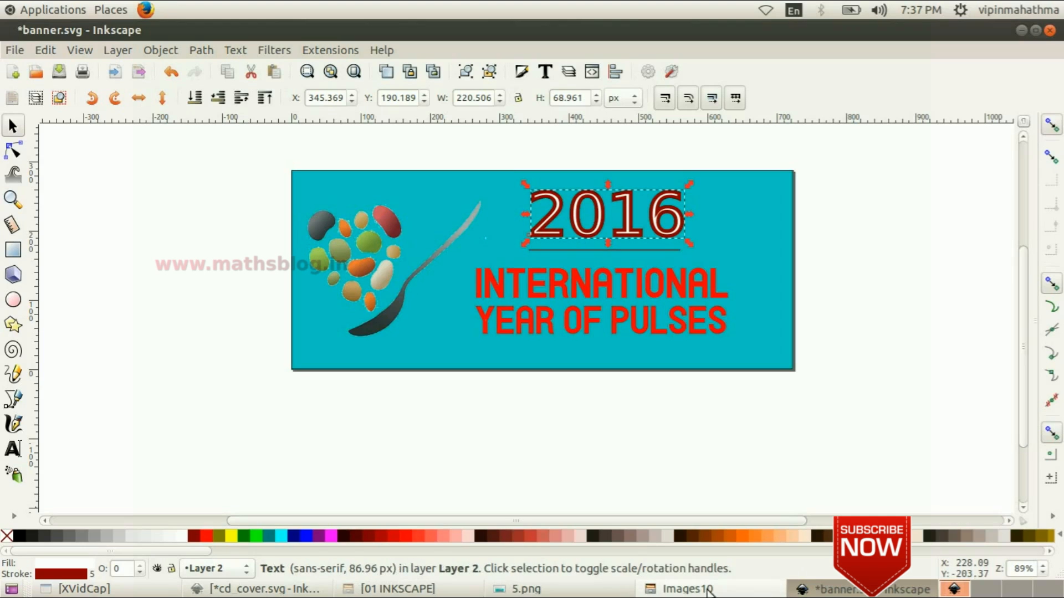
# Consult the instructions in 5.png and remove the stroke from the white "2016" duplicate
pyautogui.click(563, 589)
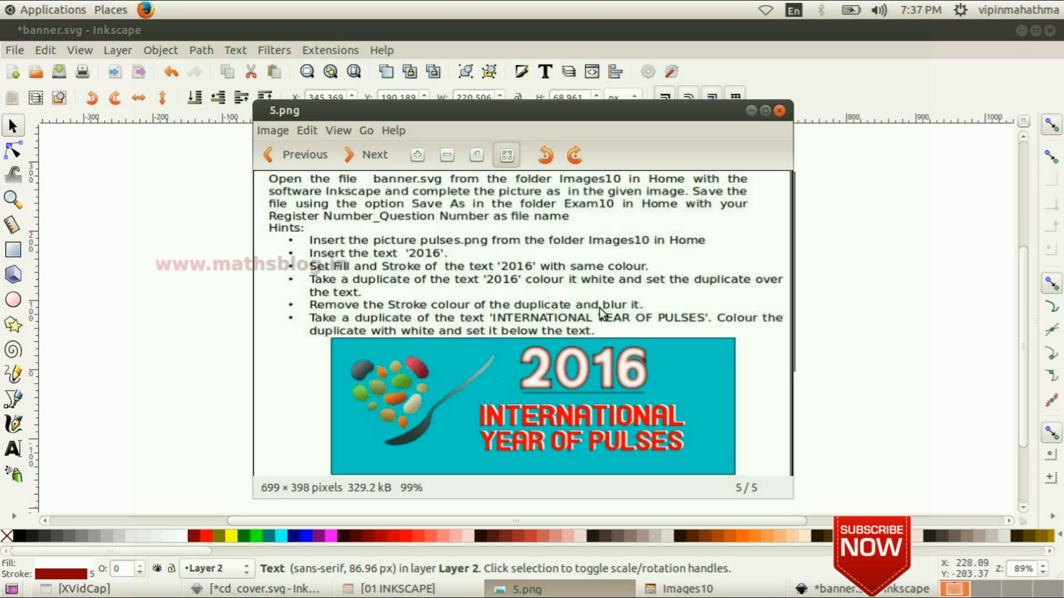
pyautogui.click(671, 35)
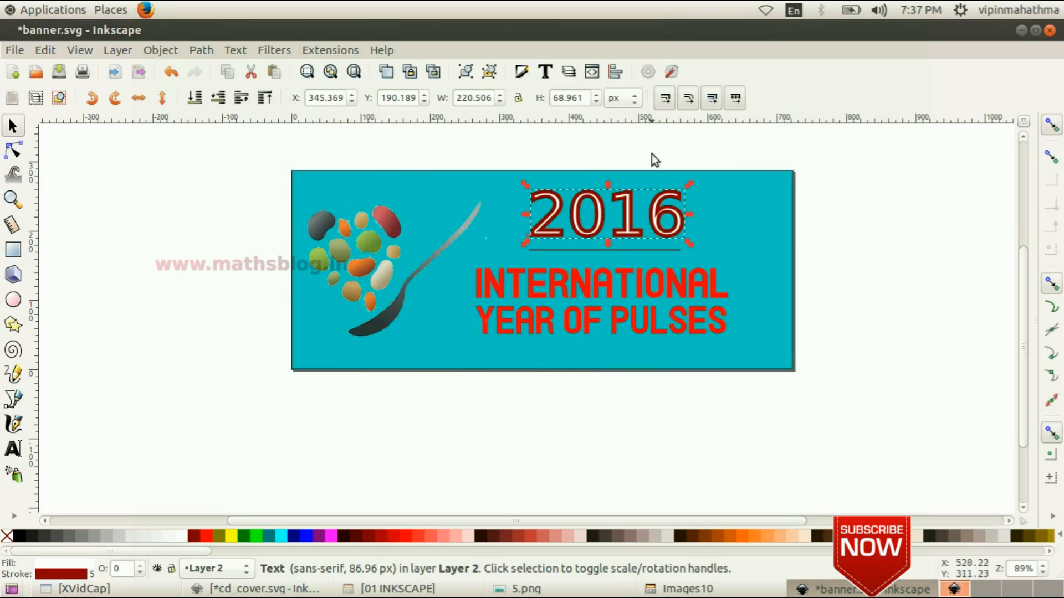
pyautogui.click(158, 52)
pyautogui.click(176, 74)
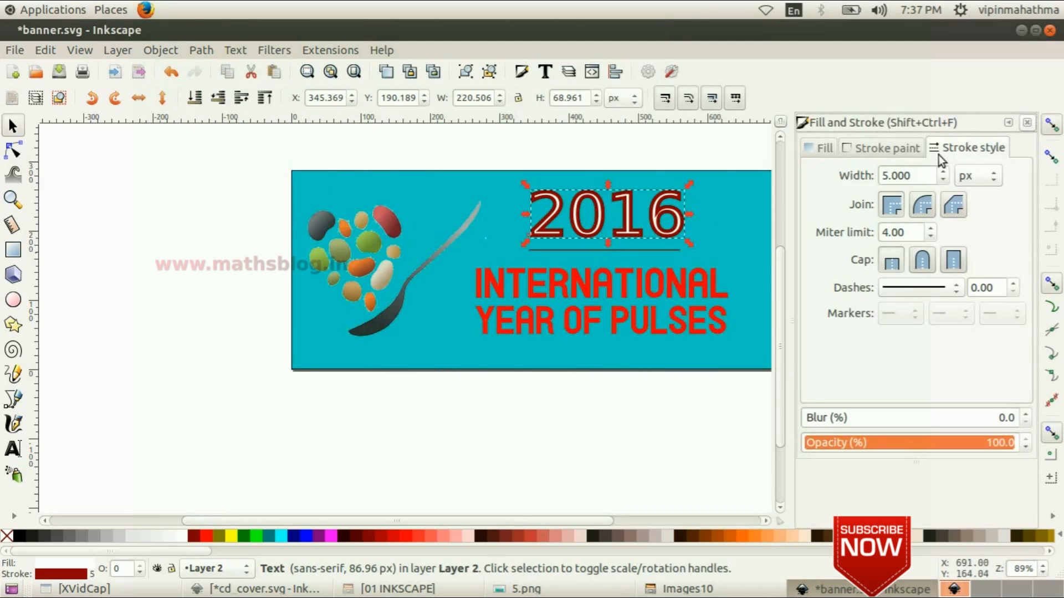
pyautogui.click(893, 146)
pyautogui.click(816, 176)
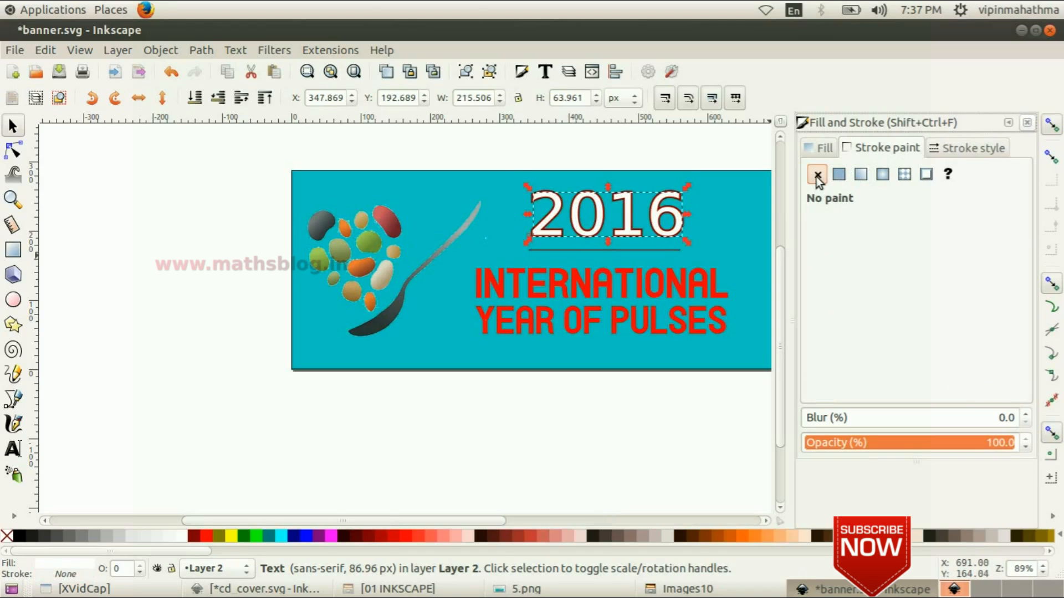
pyautogui.click(1026, 123)
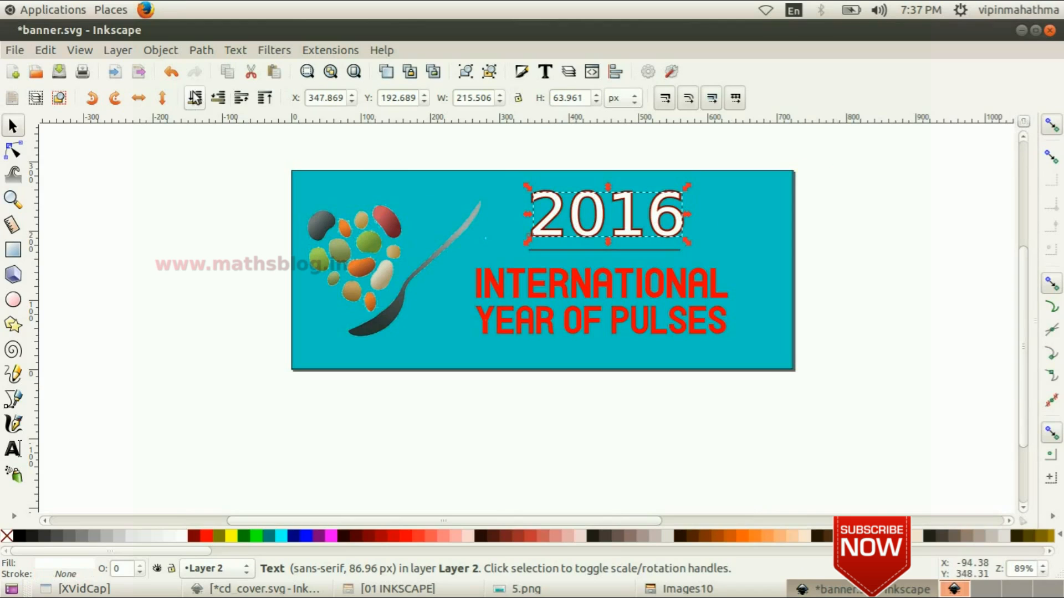
# Blur the white "2016" duplicate by 4%
pyautogui.click(147, 48)
pyautogui.click(158, 67)
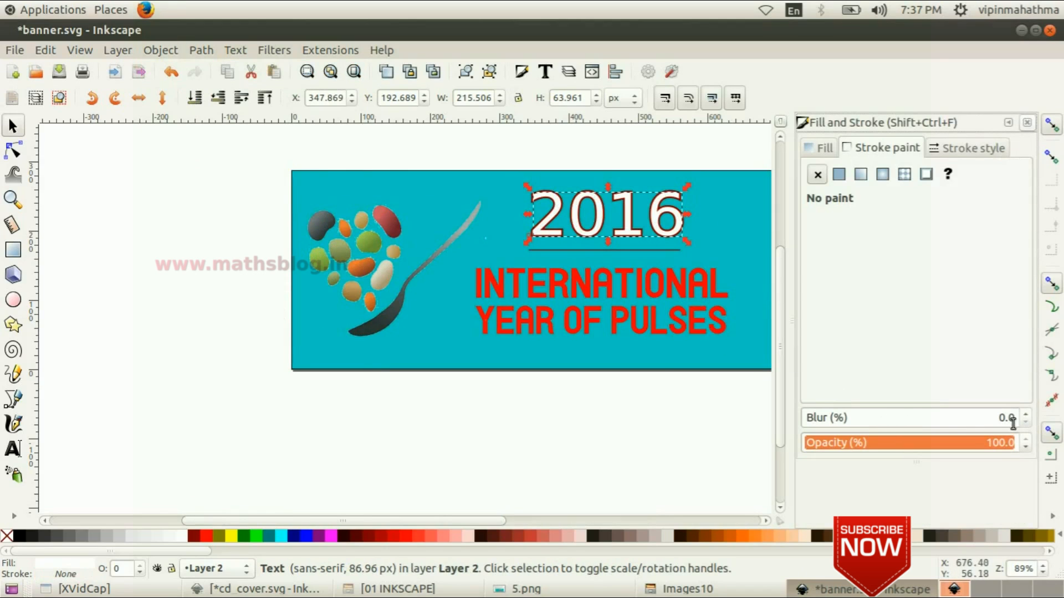
pyautogui.click(1025, 414)
pyautogui.click(1025, 414)
pyautogui.click(1025, 414)
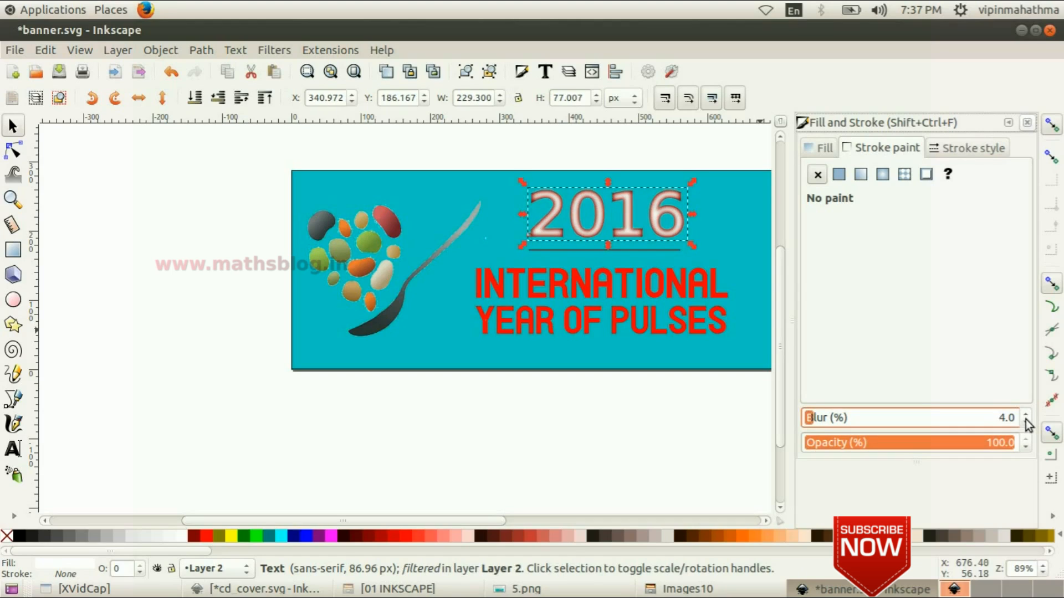
pyautogui.click(1026, 413)
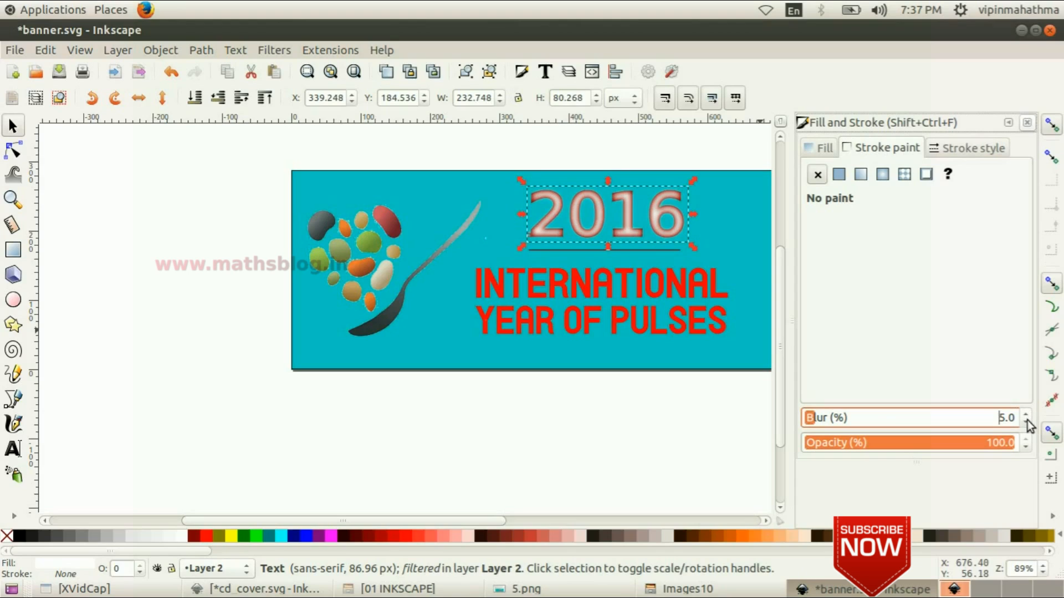
pyautogui.click(1025, 422)
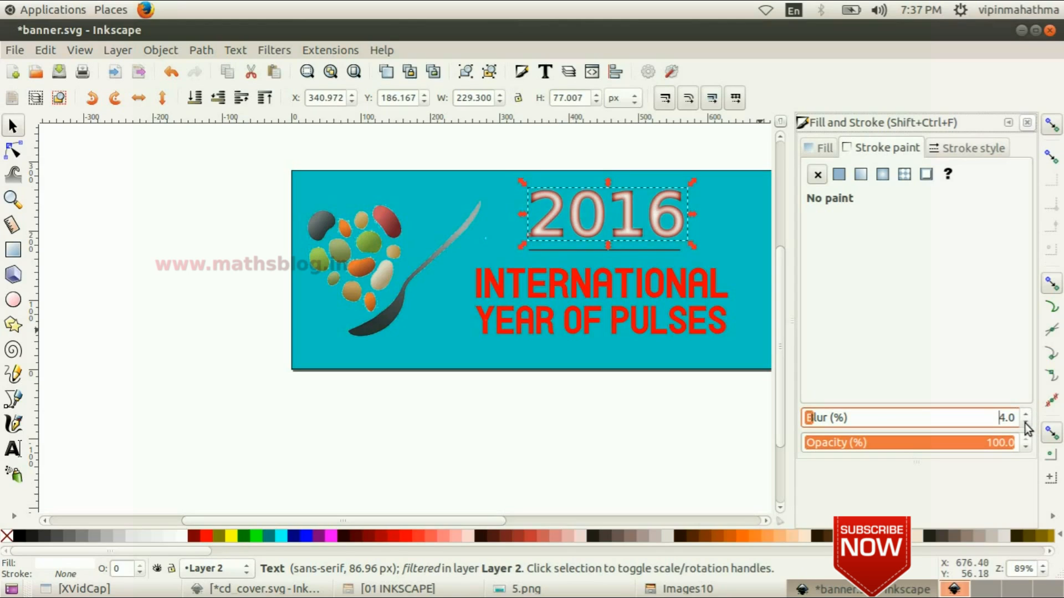
# Check the instructions in 5.png and duplicate the "INTERNATIONAL" line of the red title
pyautogui.click(503, 591)
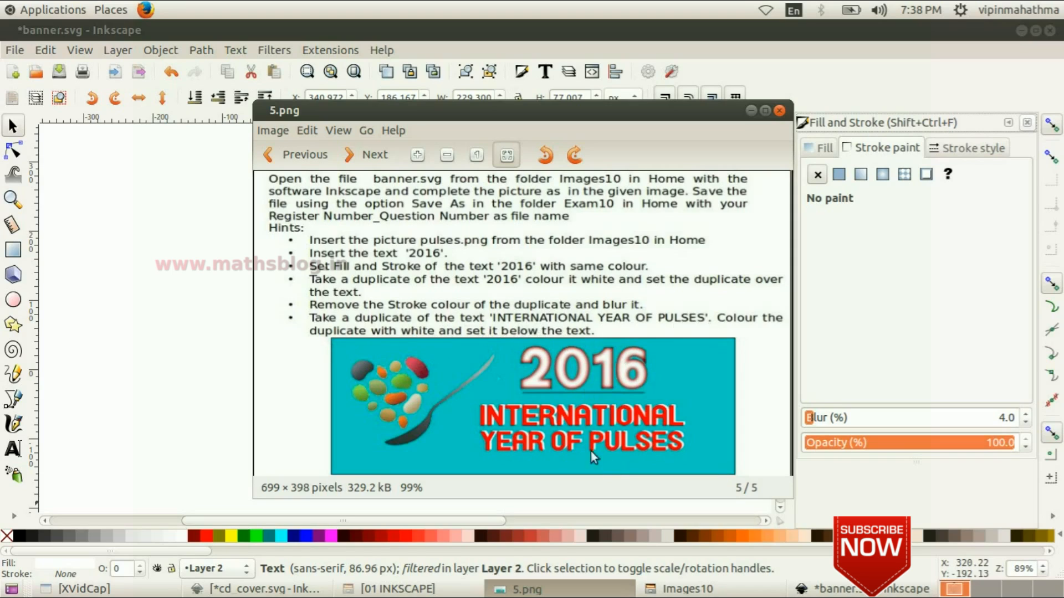
pyautogui.click(364, 34)
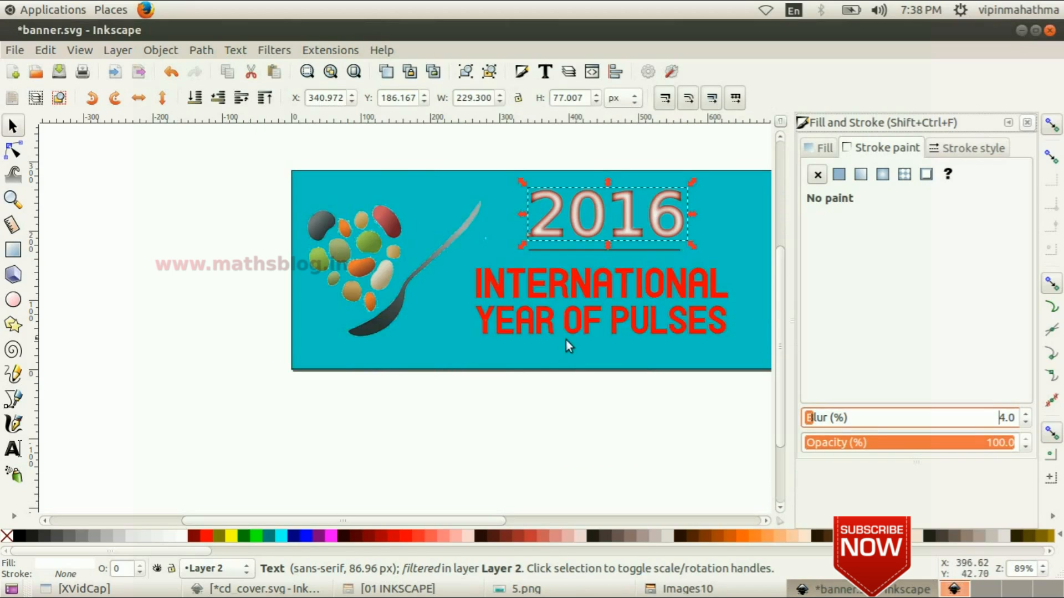
pyautogui.click(499, 291)
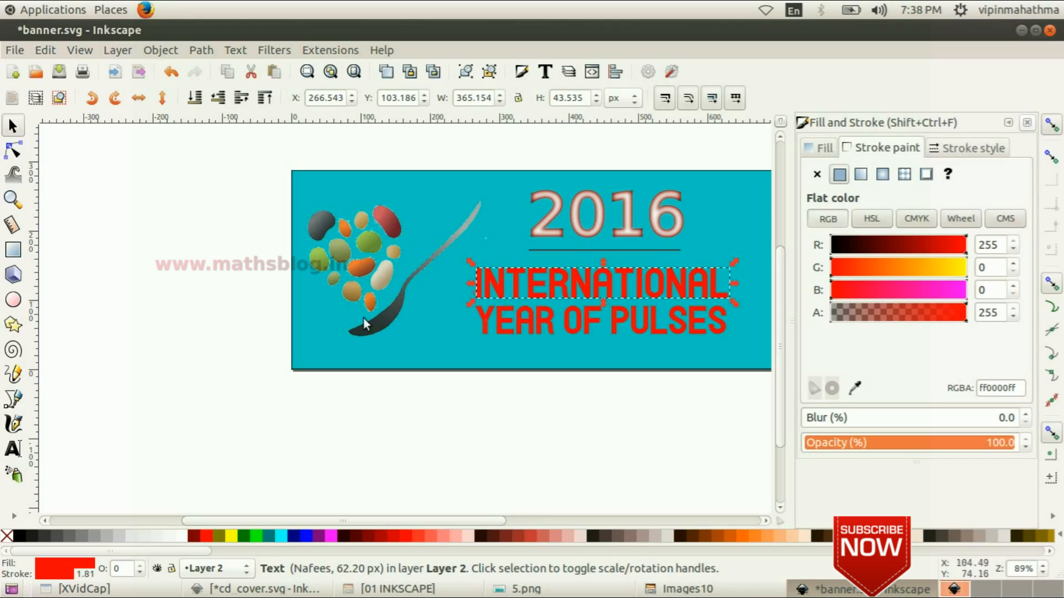
pyautogui.click(45, 51)
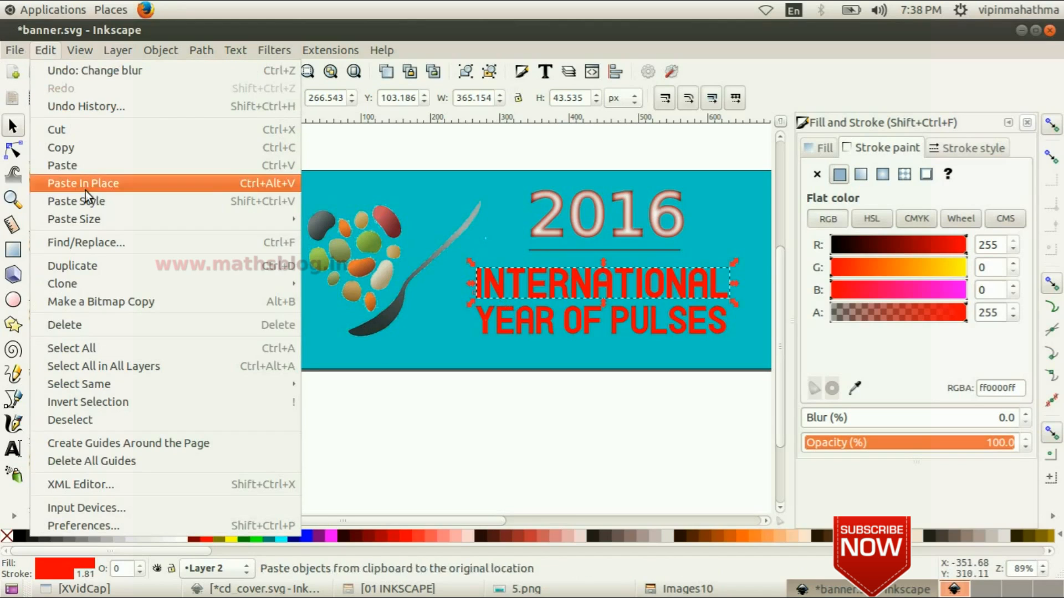
pyautogui.click(112, 270)
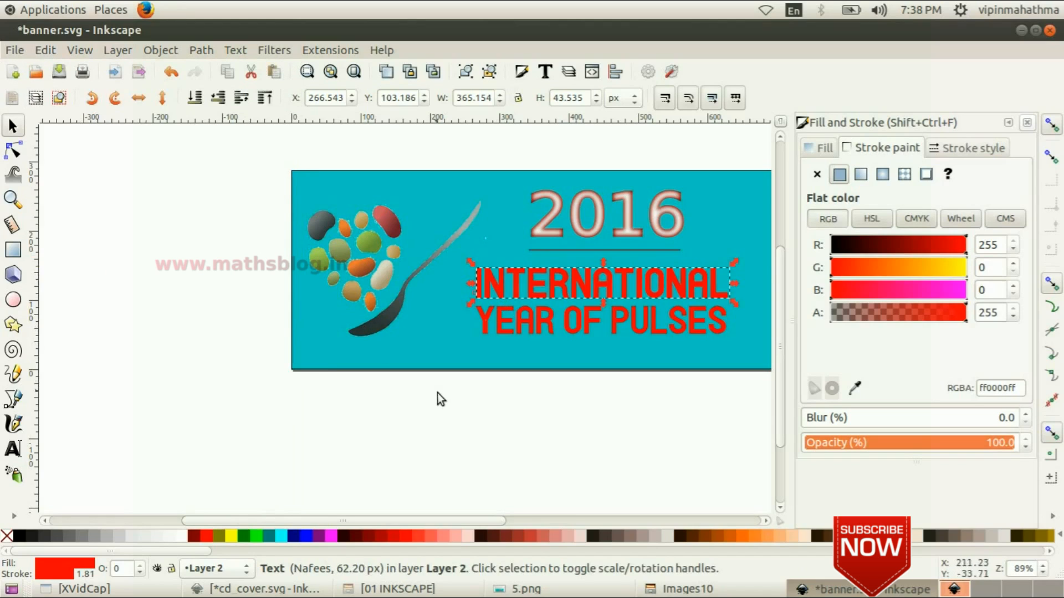
# Move the duplicated "INTERNATIONAL" line down over the second title line and delete it
pyautogui.click(514, 449)
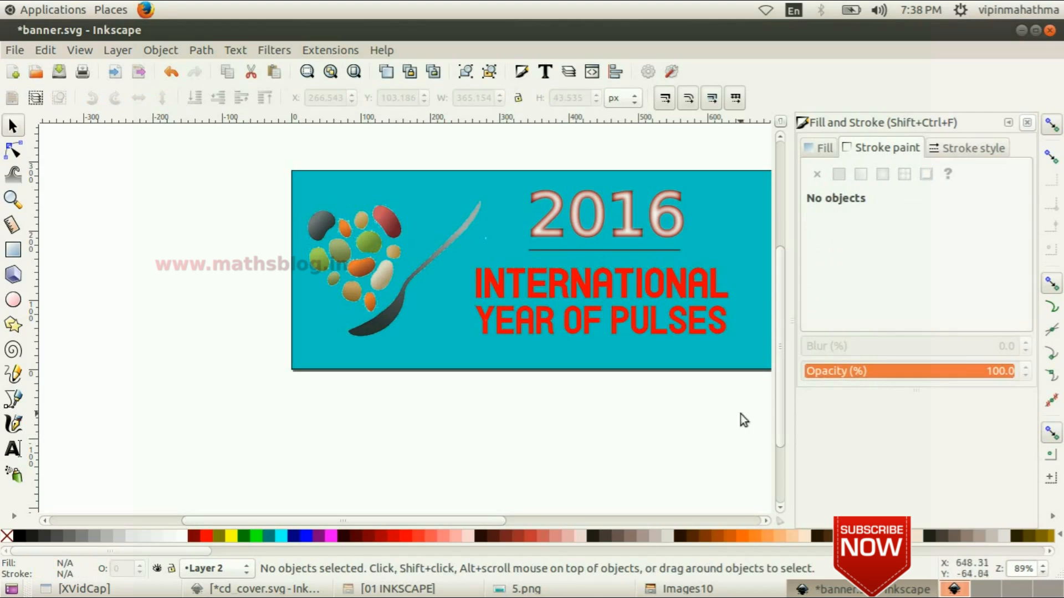
pyautogui.click(689, 313)
pyautogui.click(694, 287)
pyautogui.moveTo(756, 438); pyautogui.dragTo(594, 324)
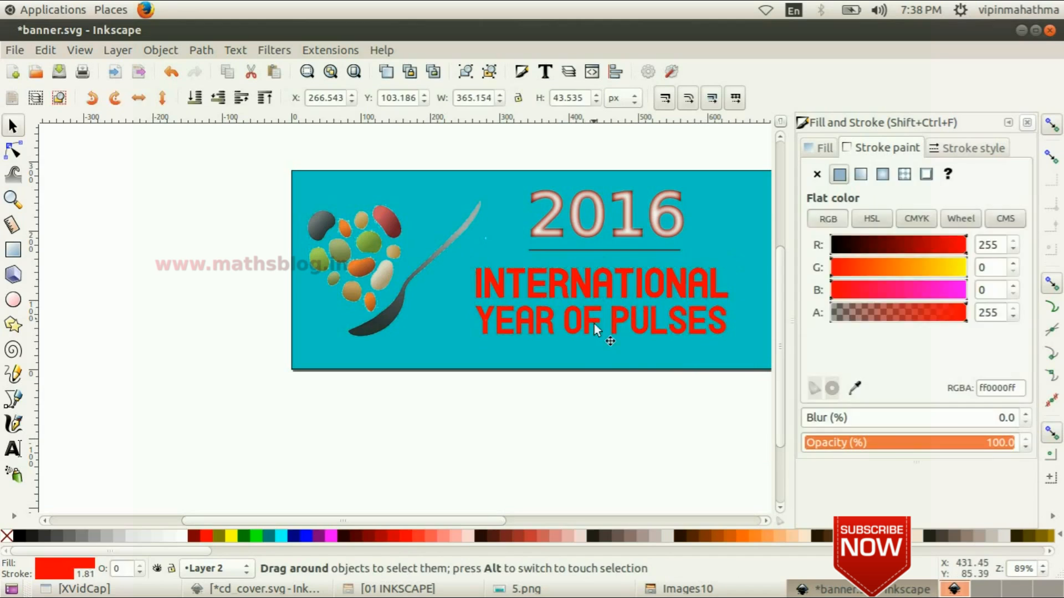
pyautogui.click(530, 291)
pyautogui.moveTo(530, 291); pyautogui.dragTo(536, 322)
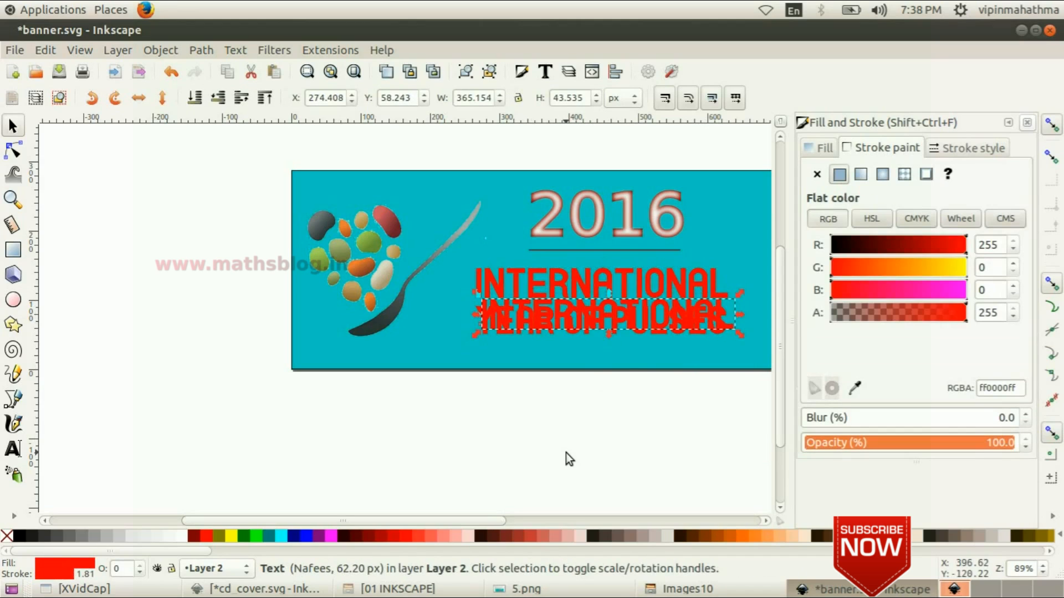
pyautogui.hotkey('ctrl', 'z')
pyautogui.moveTo(719, 456); pyautogui.dragTo(544, 273)
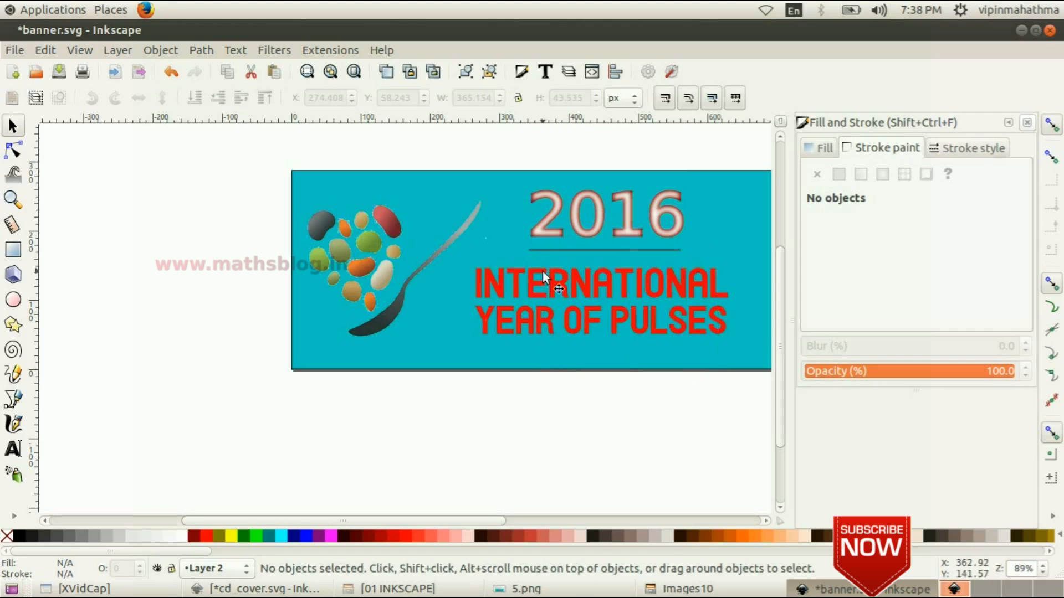
# Group the "INTERNATIONAL" and "YEAR OF PULSES" title lines into one object
pyautogui.click(496, 287)
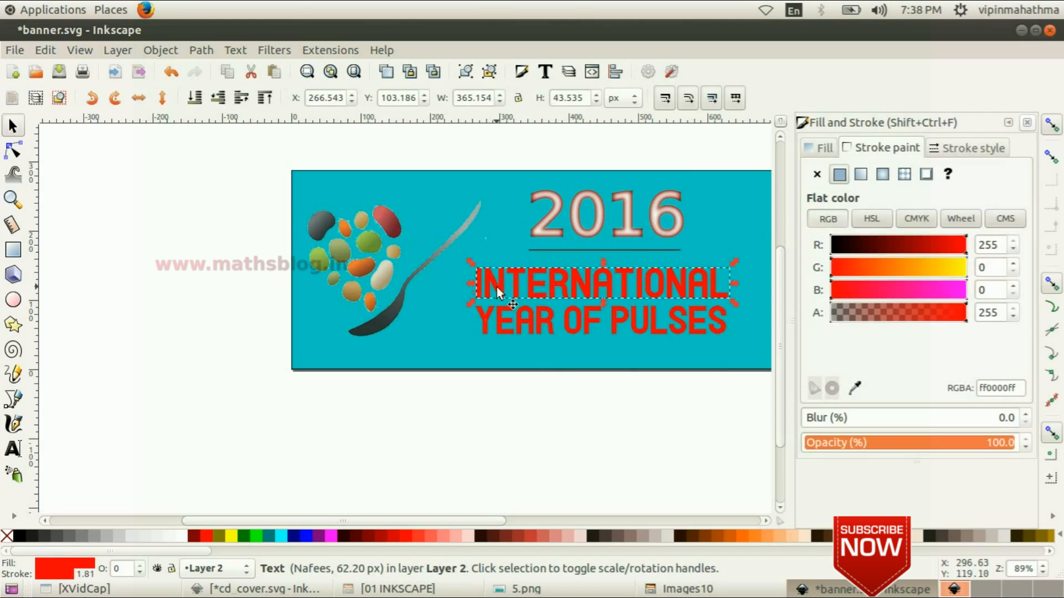
pyautogui.keyDown('shift'); pyautogui.click(503, 327); pyautogui.keyUp('shift')
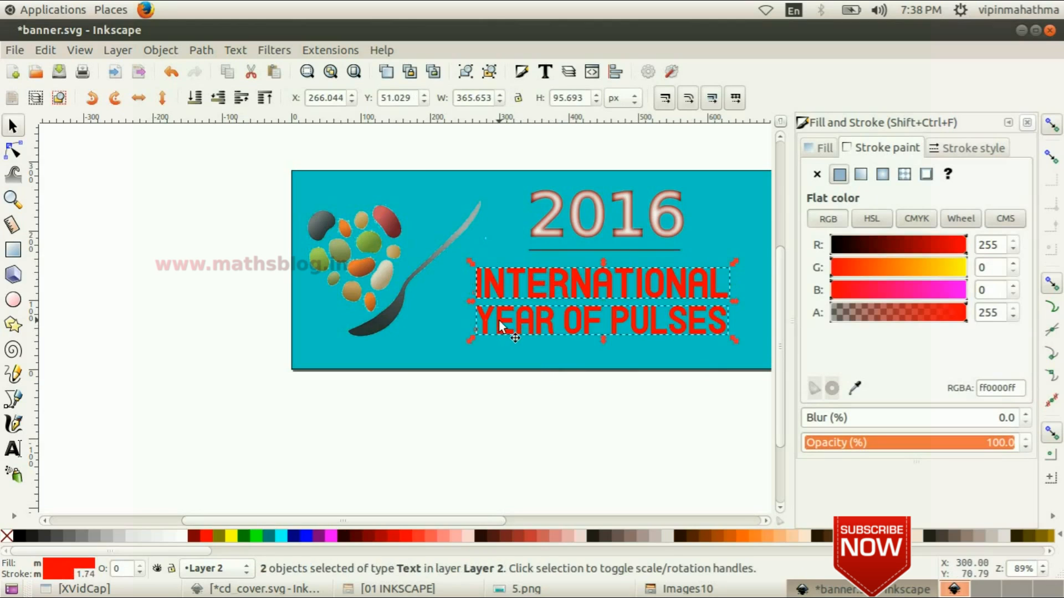
pyautogui.click(54, 51)
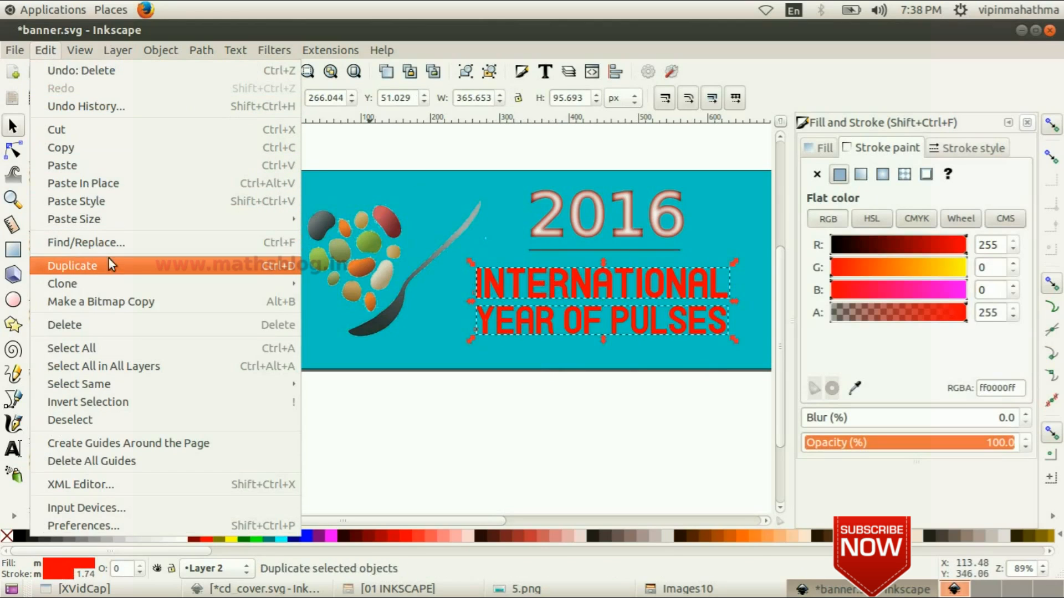
pyautogui.moveTo(184, 49)
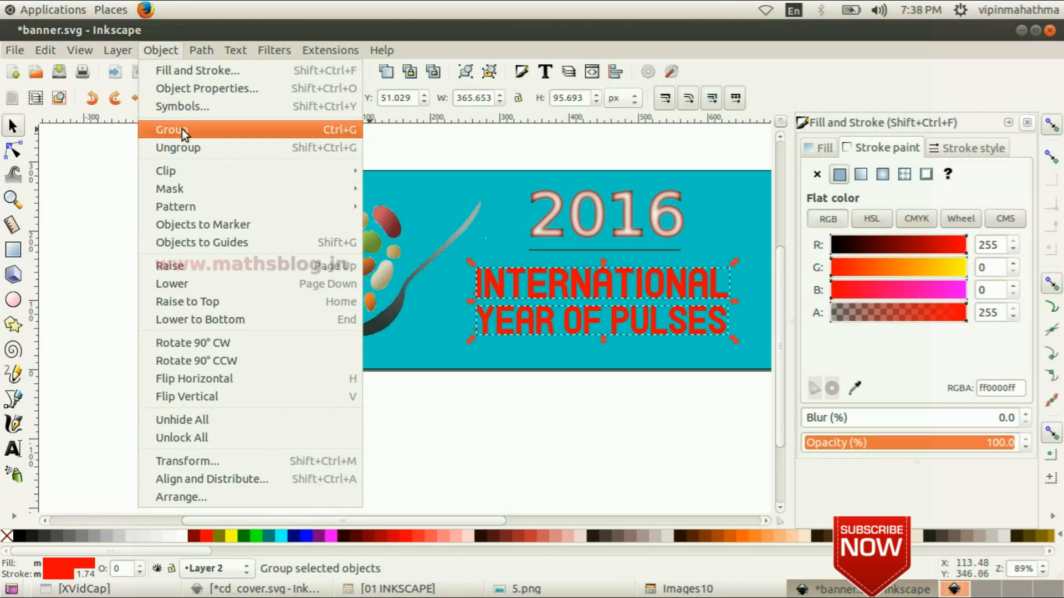
pyautogui.click(182, 129)
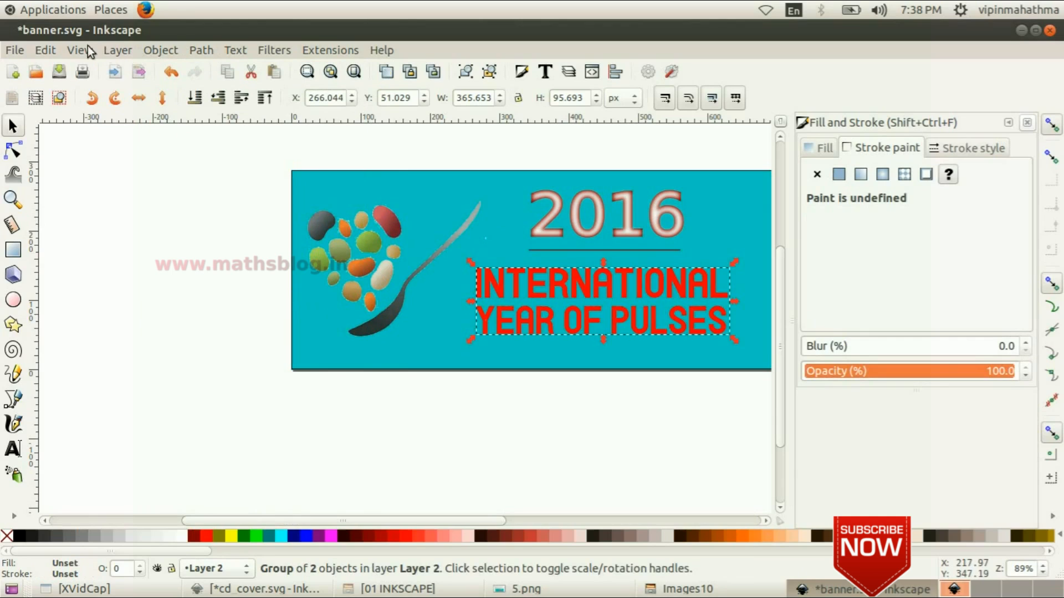
# Duplicate the grouped red title and fill the duplicate with white
pyautogui.click(42, 51)
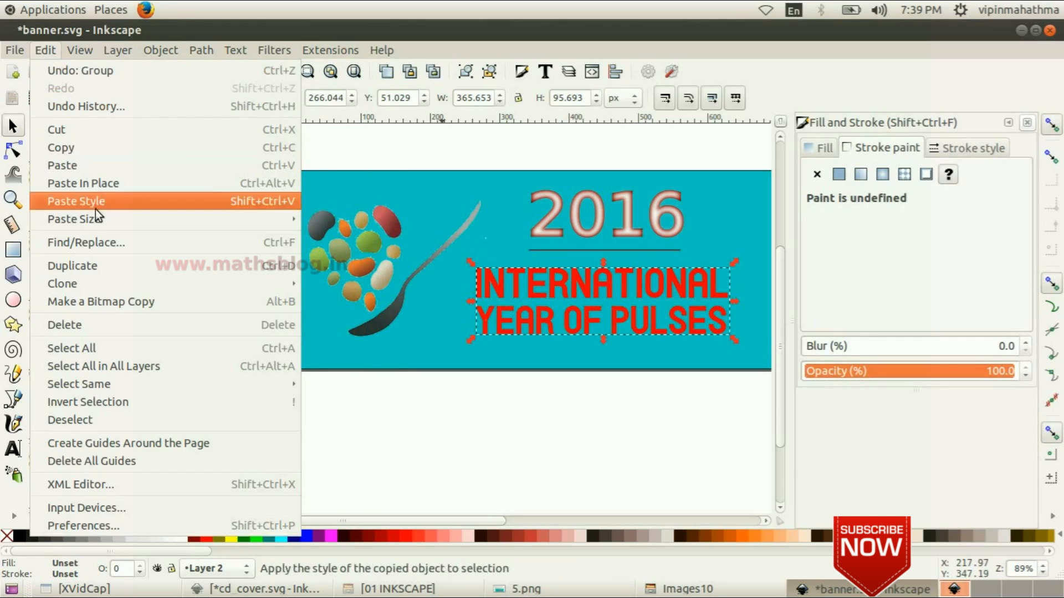
pyautogui.click(112, 267)
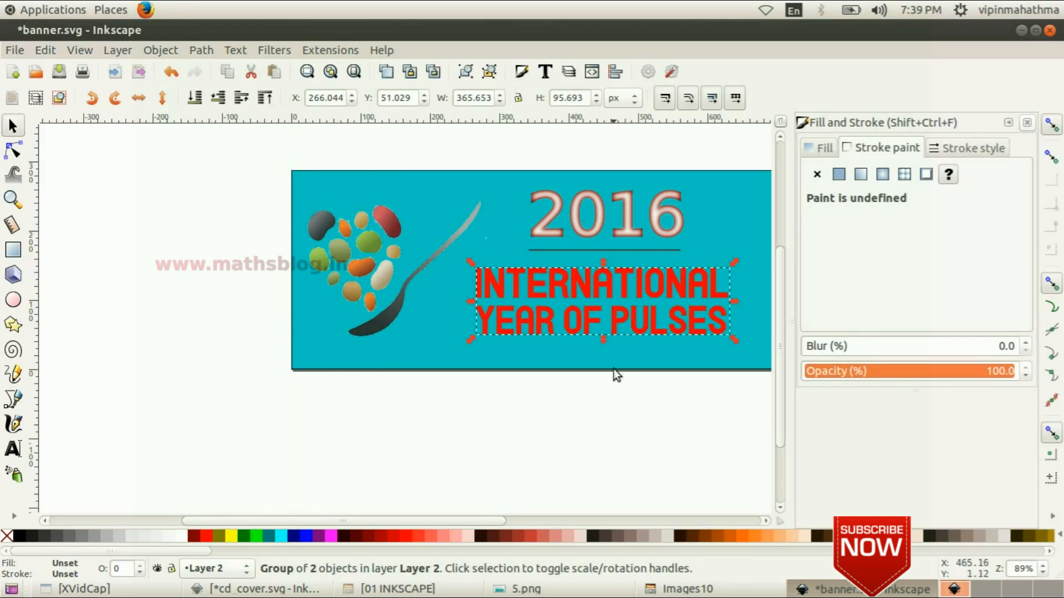
pyautogui.click(185, 536)
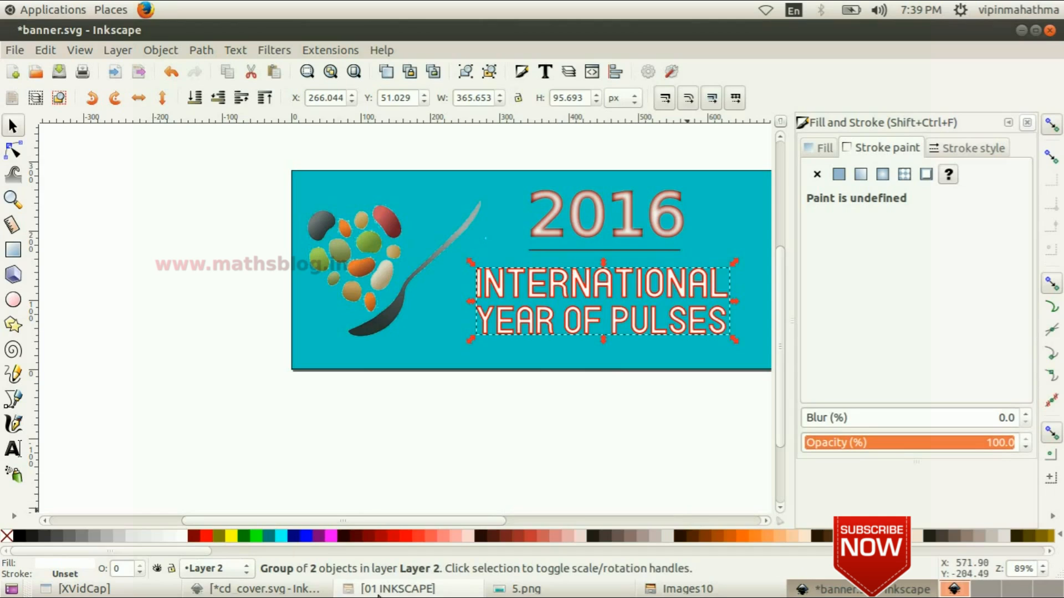
# Consult the sample in 5.png and move the white title duplicate slightly down from the red title
pyautogui.click(546, 593)
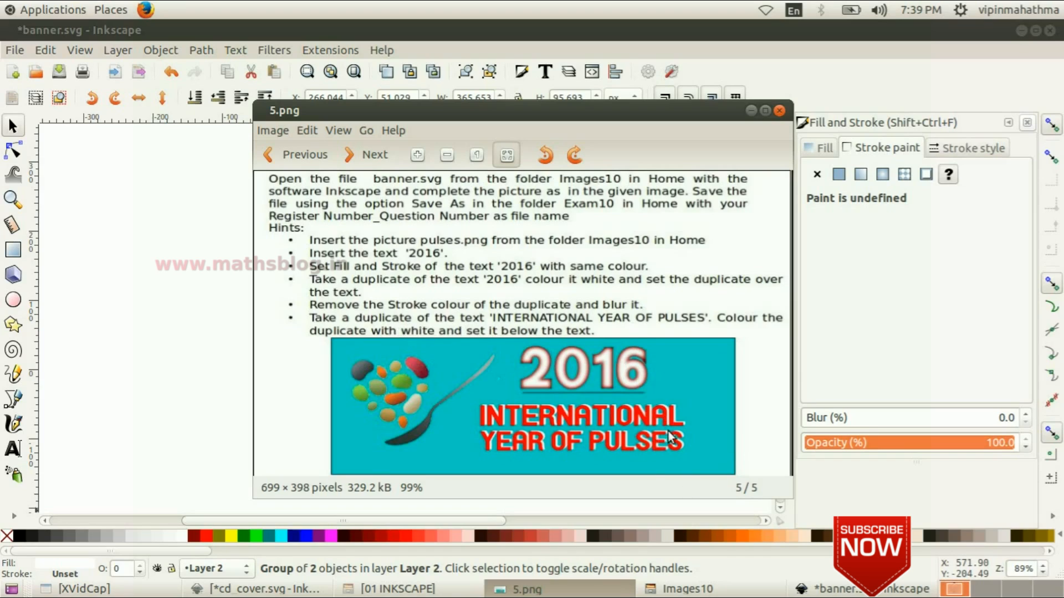
pyautogui.click(882, 591)
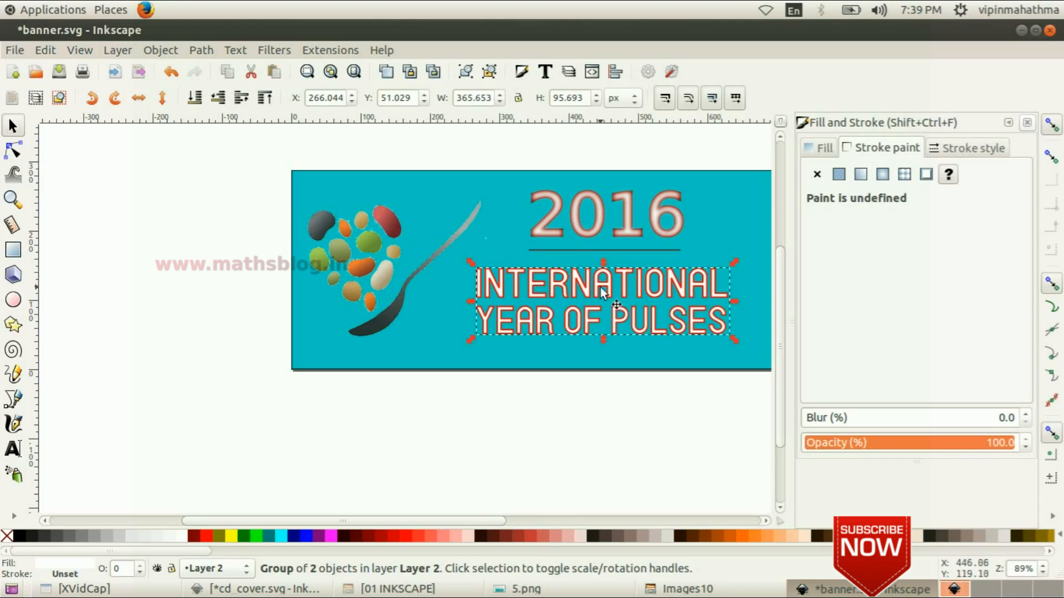
pyautogui.moveTo(586, 291); pyautogui.dragTo(591, 298)
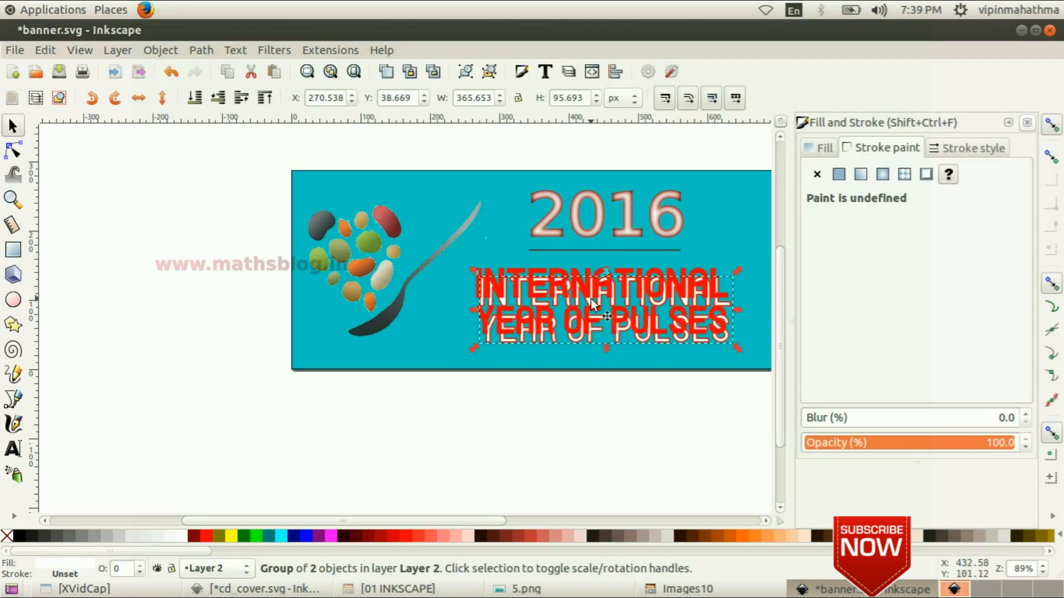
pyautogui.moveTo(588, 300); pyautogui.dragTo(584, 305)
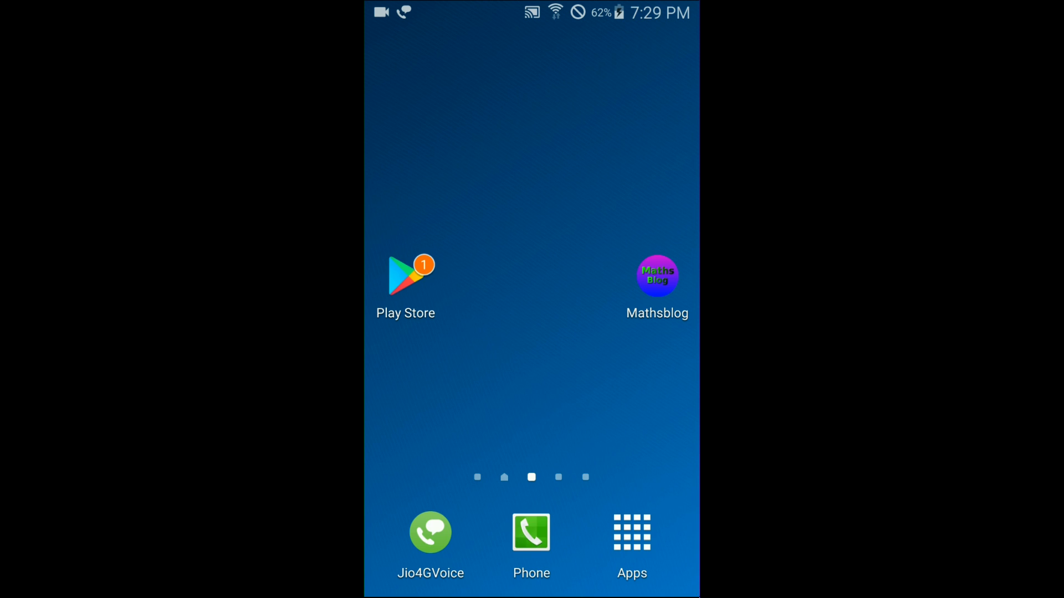
# Open the Play Store on the phone and search for "vipinmahathma"
pyautogui.click(410, 275)
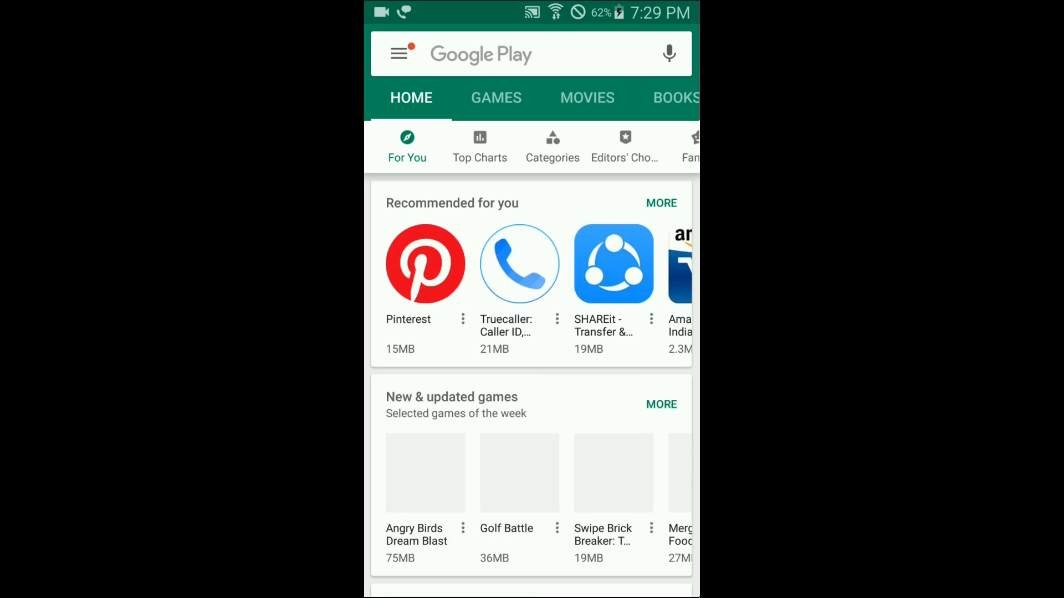
pyautogui.click(499, 53)
pyautogui.moveTo(390, 430); pyautogui.dragTo(428, 420)
pyautogui.click(442, 398)
pyautogui.moveTo(451, 421)
pyautogui.mouseDown()
pyautogui.moveTo(452, 457)
pyautogui.moveTo(483, 443)
pyautogui.mouseUp()
pyautogui.moveTo(525, 410); pyautogui.dragTo(526, 443)
pyautogui.click(515, 394)
pyautogui.moveTo(548, 441); pyautogui.dragTo(574, 438)
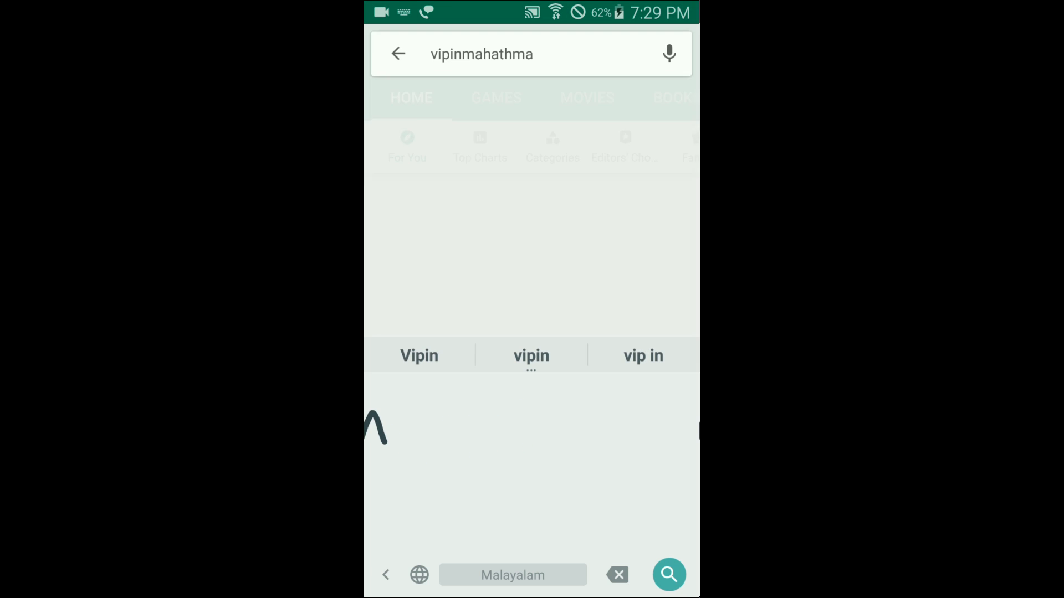
pyautogui.press('Return')
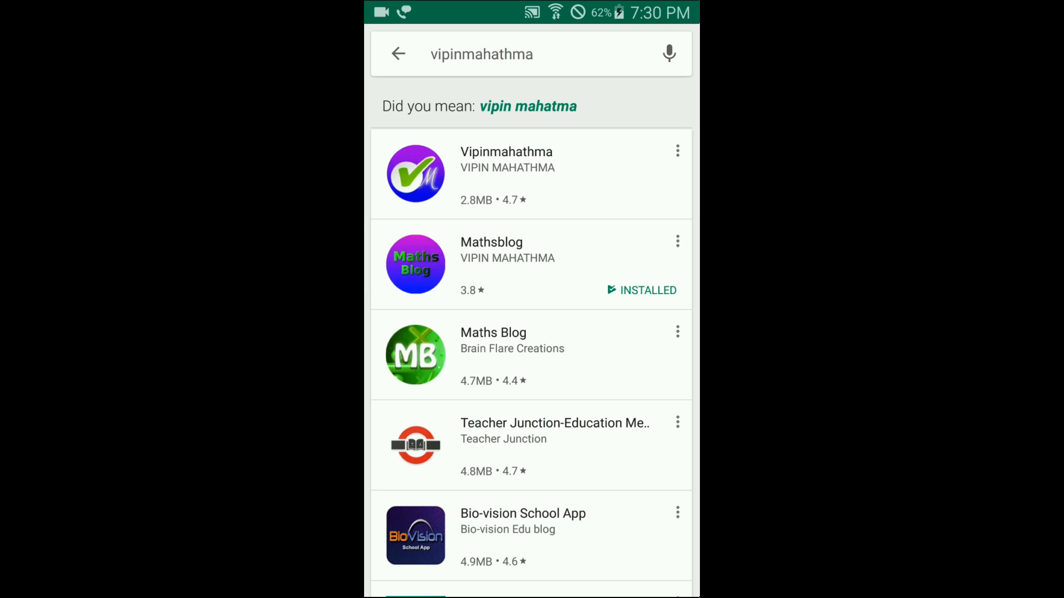
# Install the Vipinmahathma education app, accepting its Wi-Fi connection information access, and open it
pyautogui.click(415, 174)
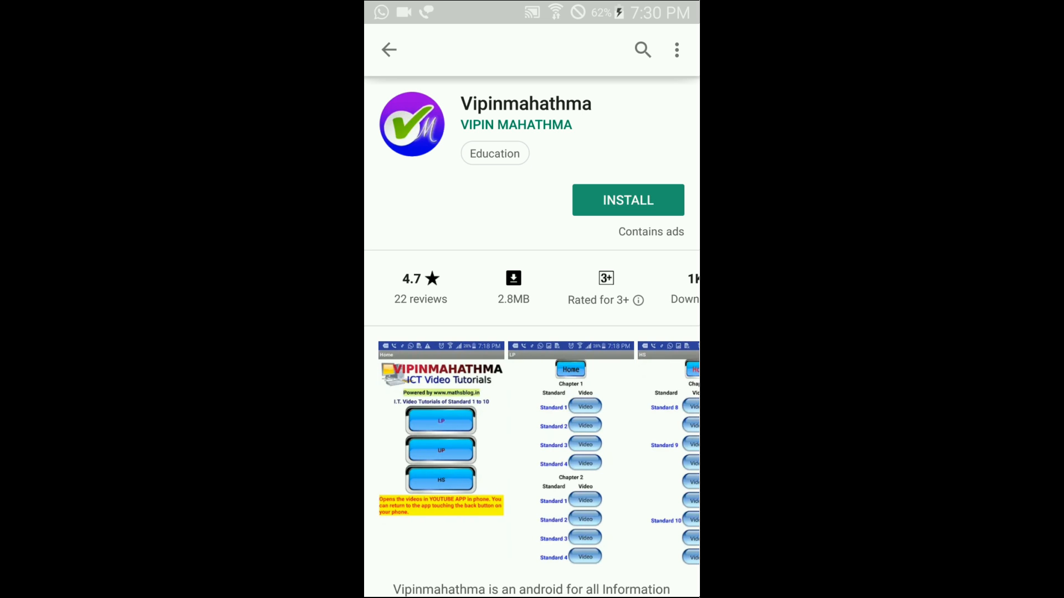
pyautogui.click(628, 200)
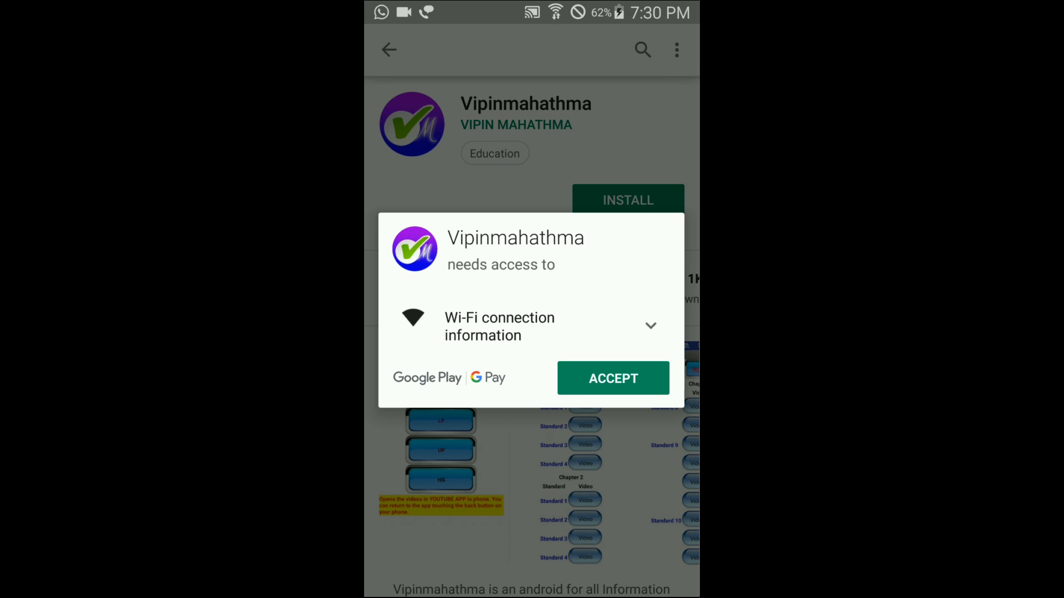
pyautogui.click(614, 378)
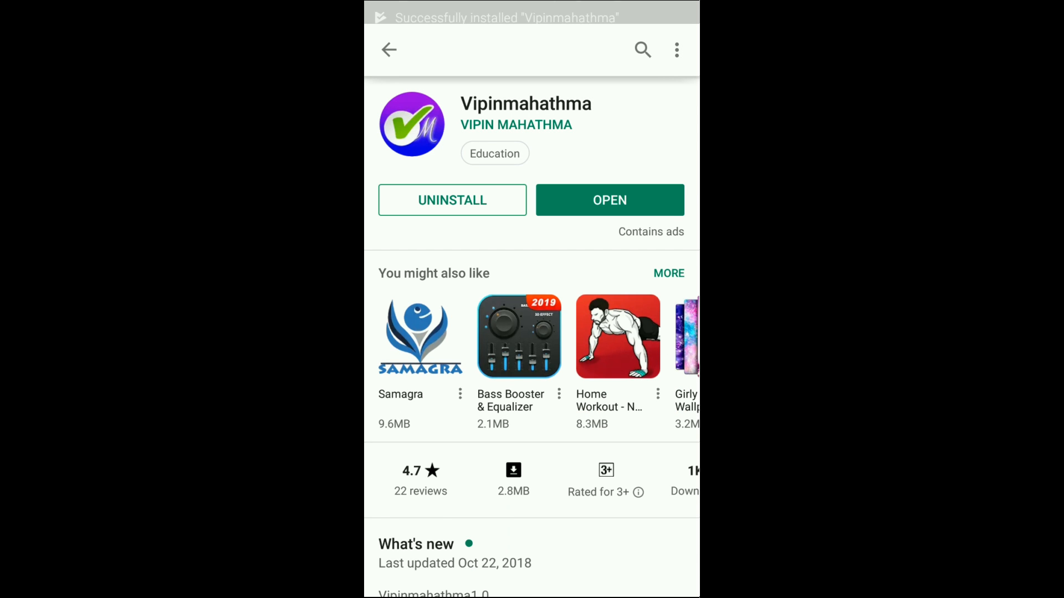
pyautogui.click(612, 200)
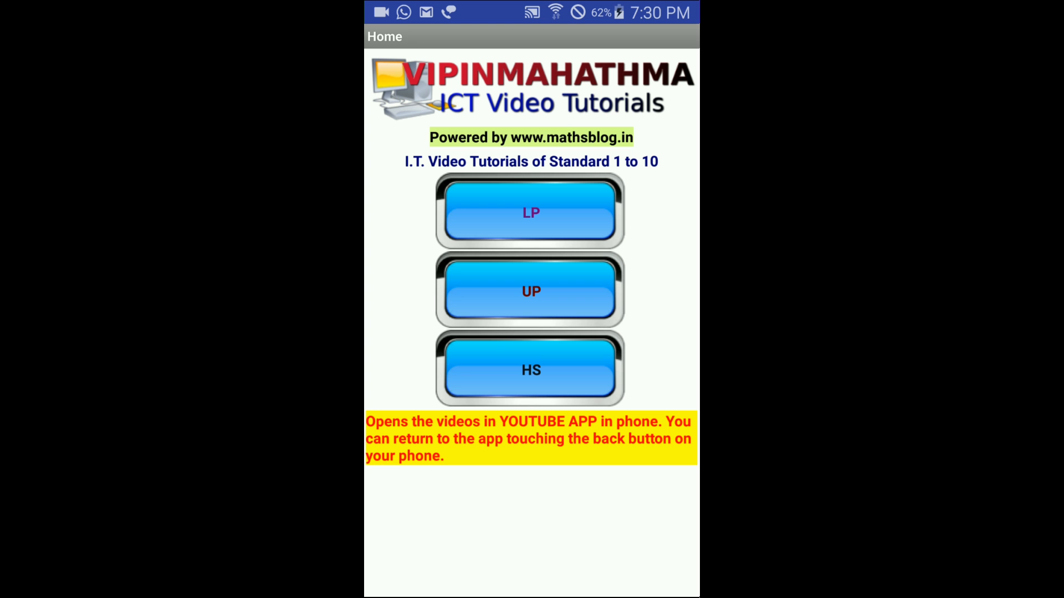